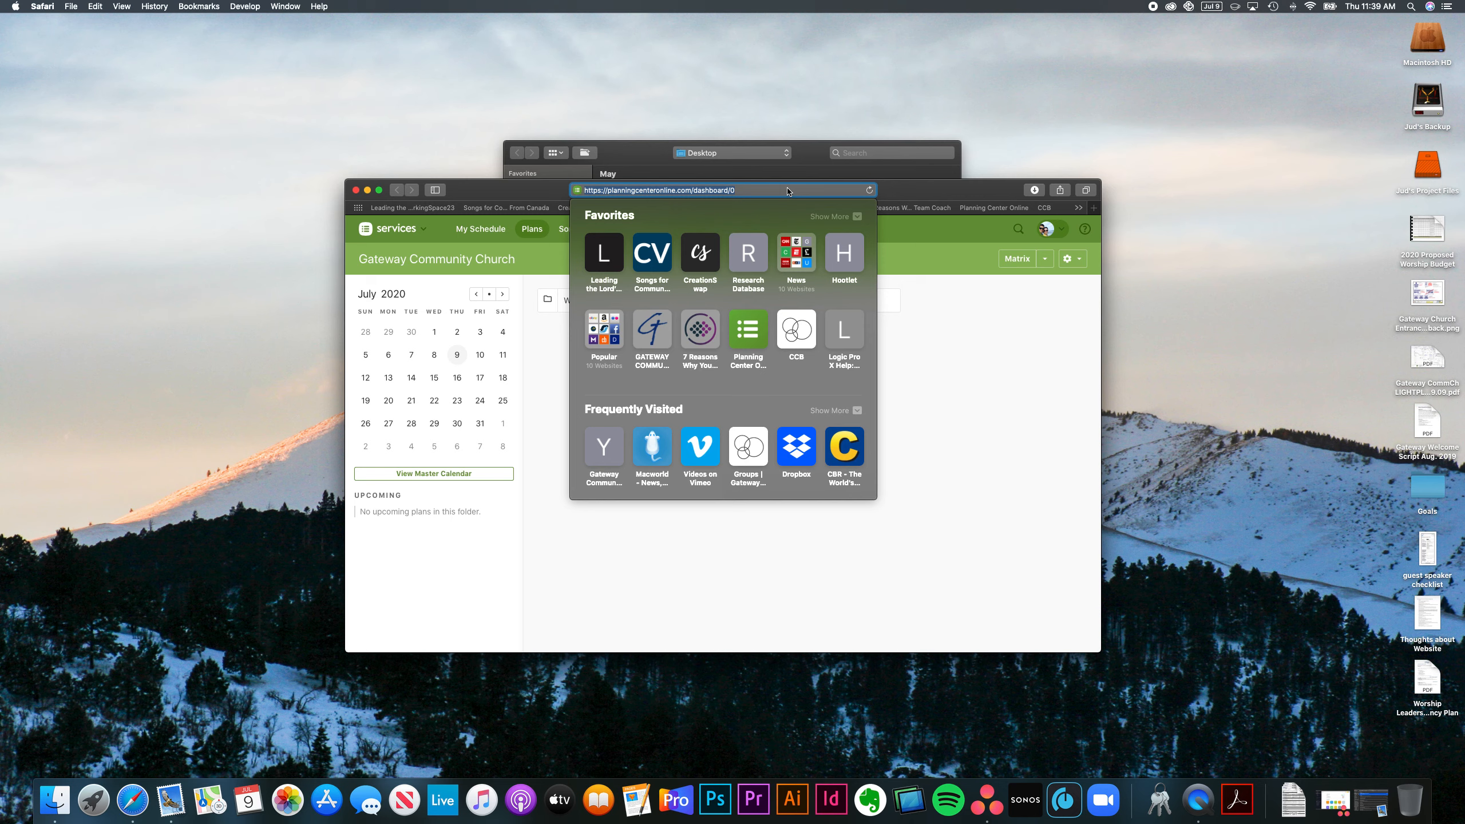
Step: Load the yourstreamlive.com administrator login page from Safari's address bar
type("yourstreamlive.com")
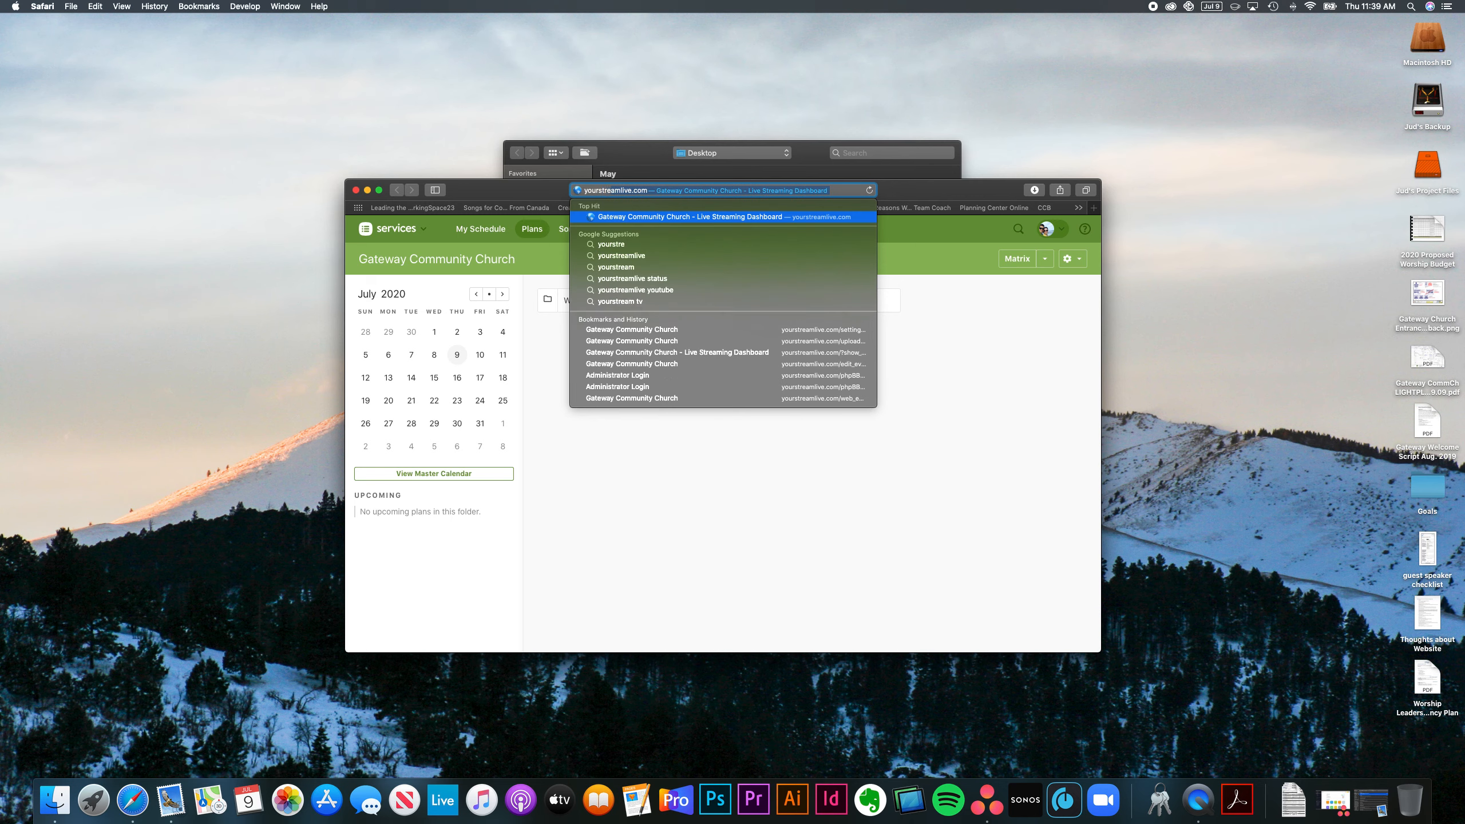
key("Return")
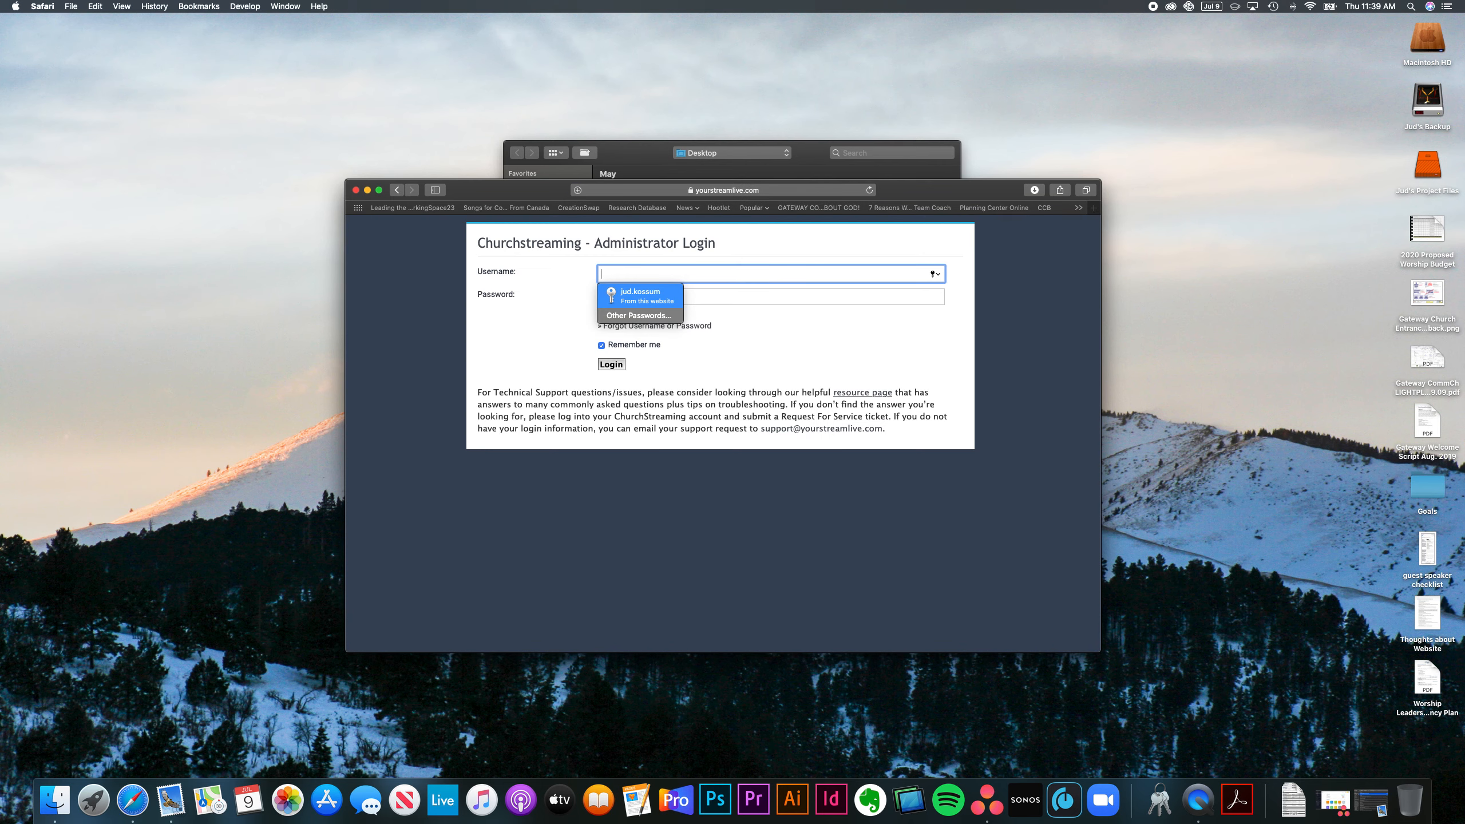
Step: Sign in as administrator using the saved AutoFill login, confirmed with the Mac password
left_click(644, 296)
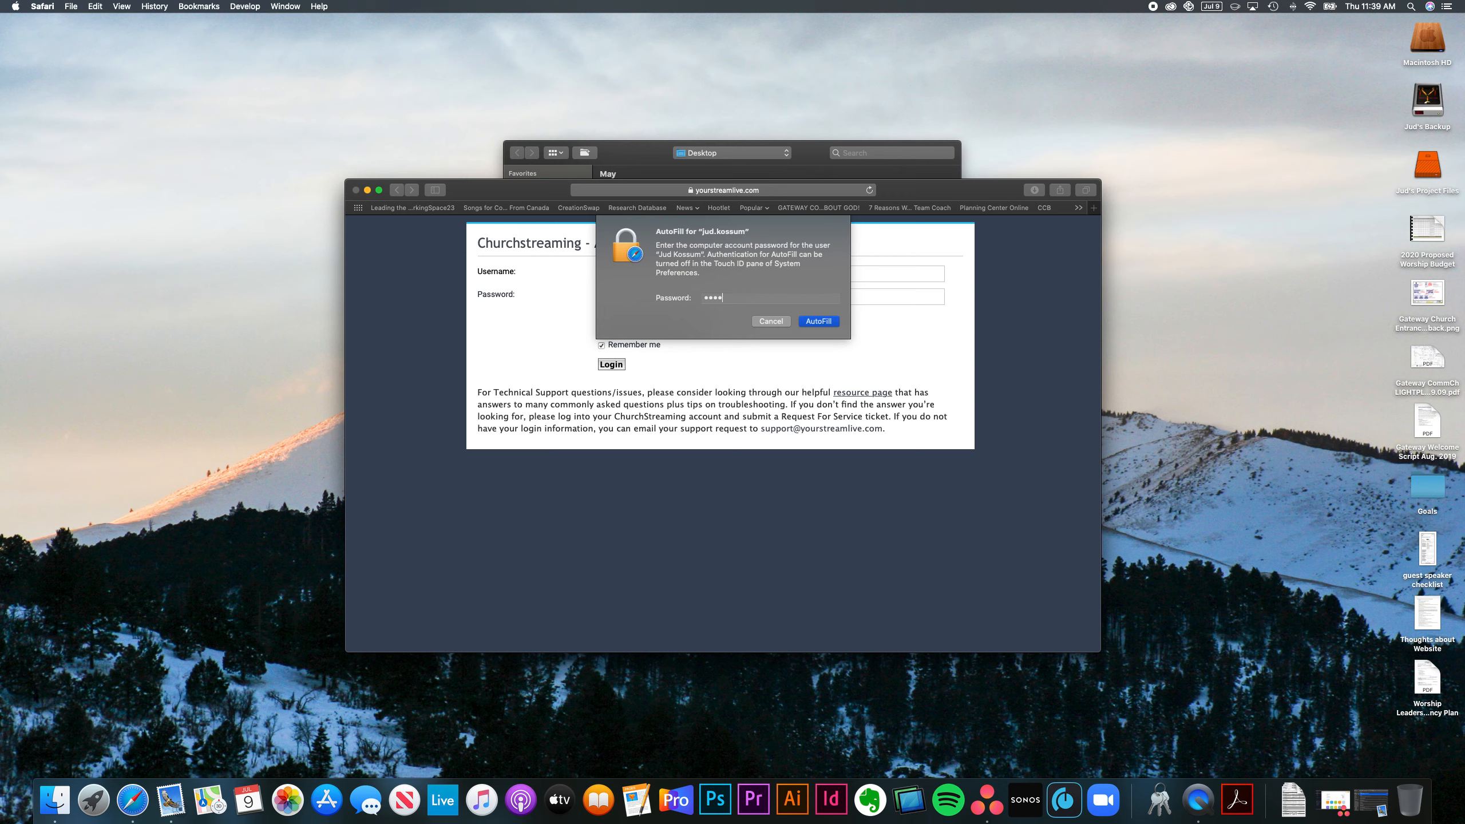
type("•••••••••••••")
left_click(818, 321)
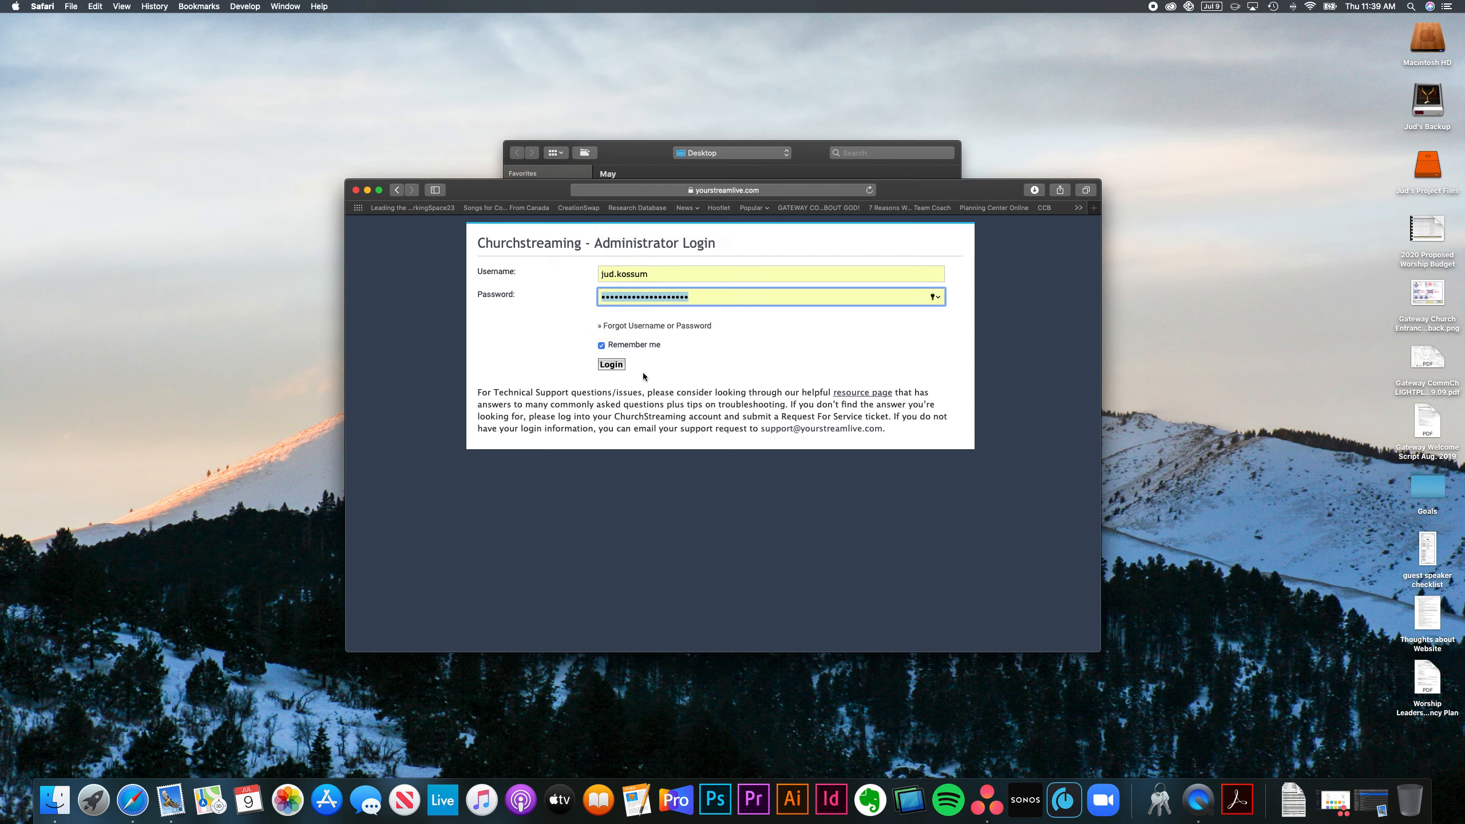
left_click(612, 366)
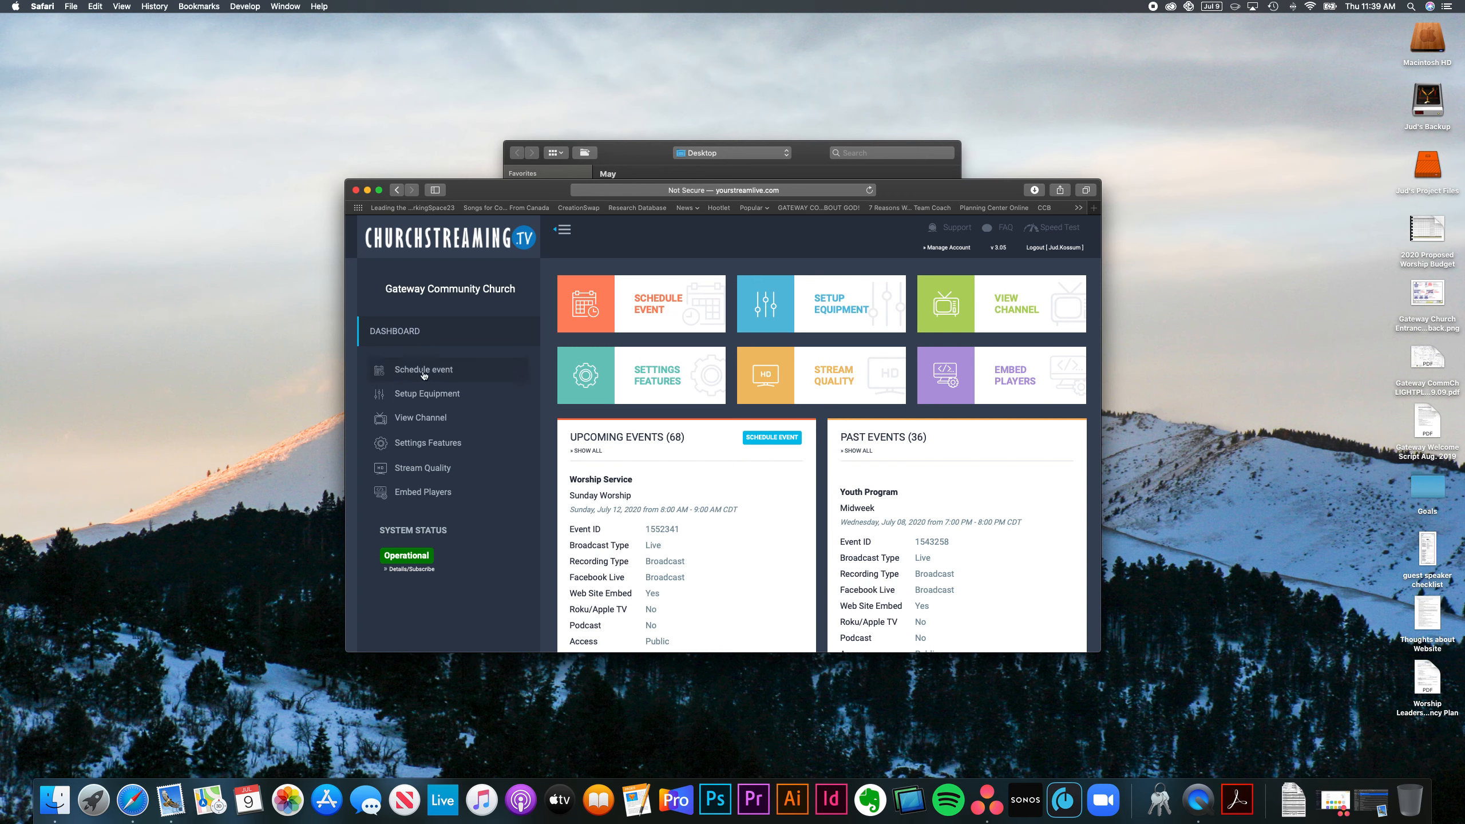
Step: Start a new event from the dashboard's Schedule Event tile
left_click(654, 309)
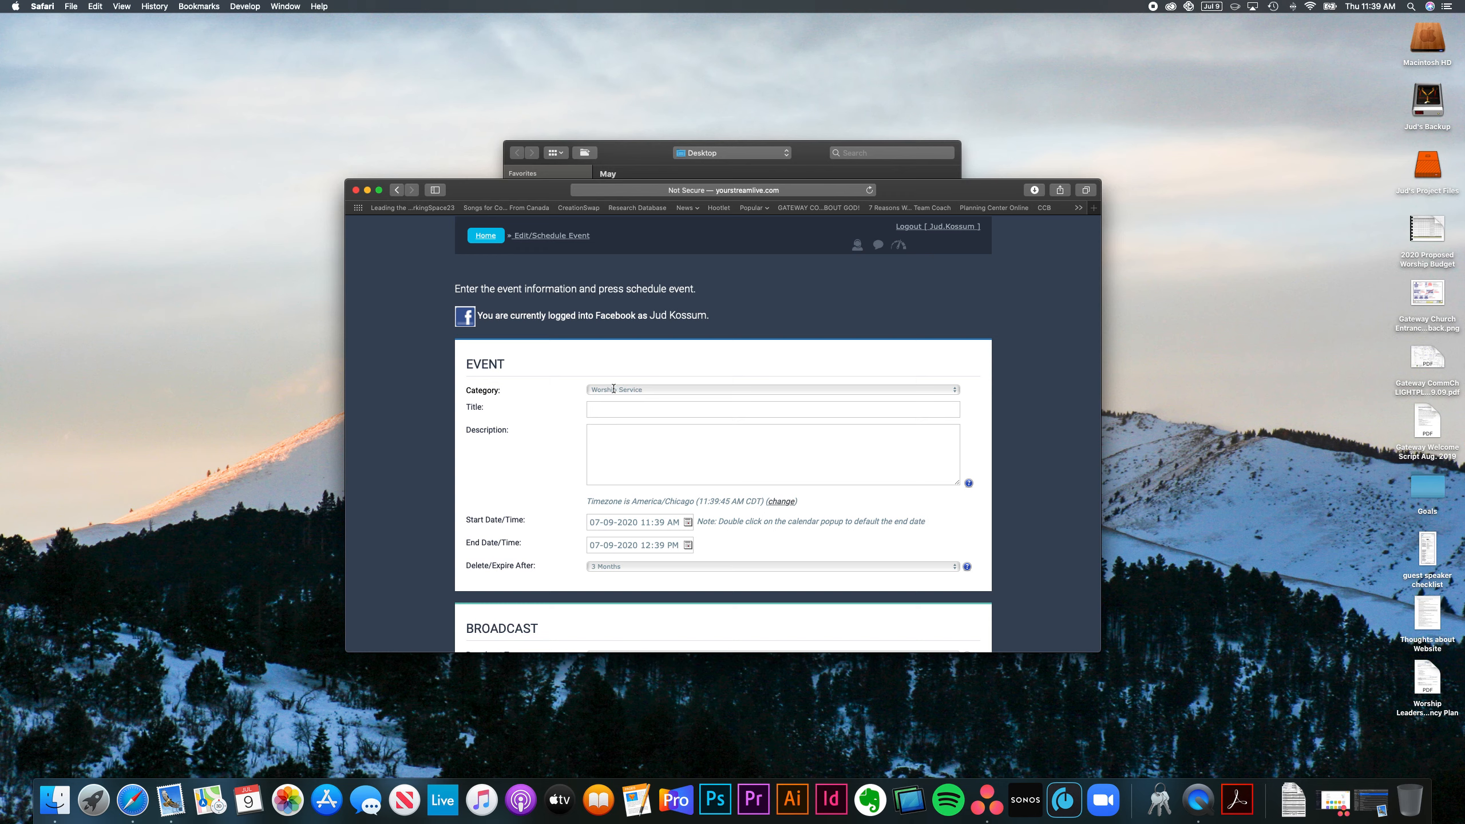
Step: Choose the Test category, then enter title 'Test July 9' and description 'Here's a description.'
left_click(693, 389)
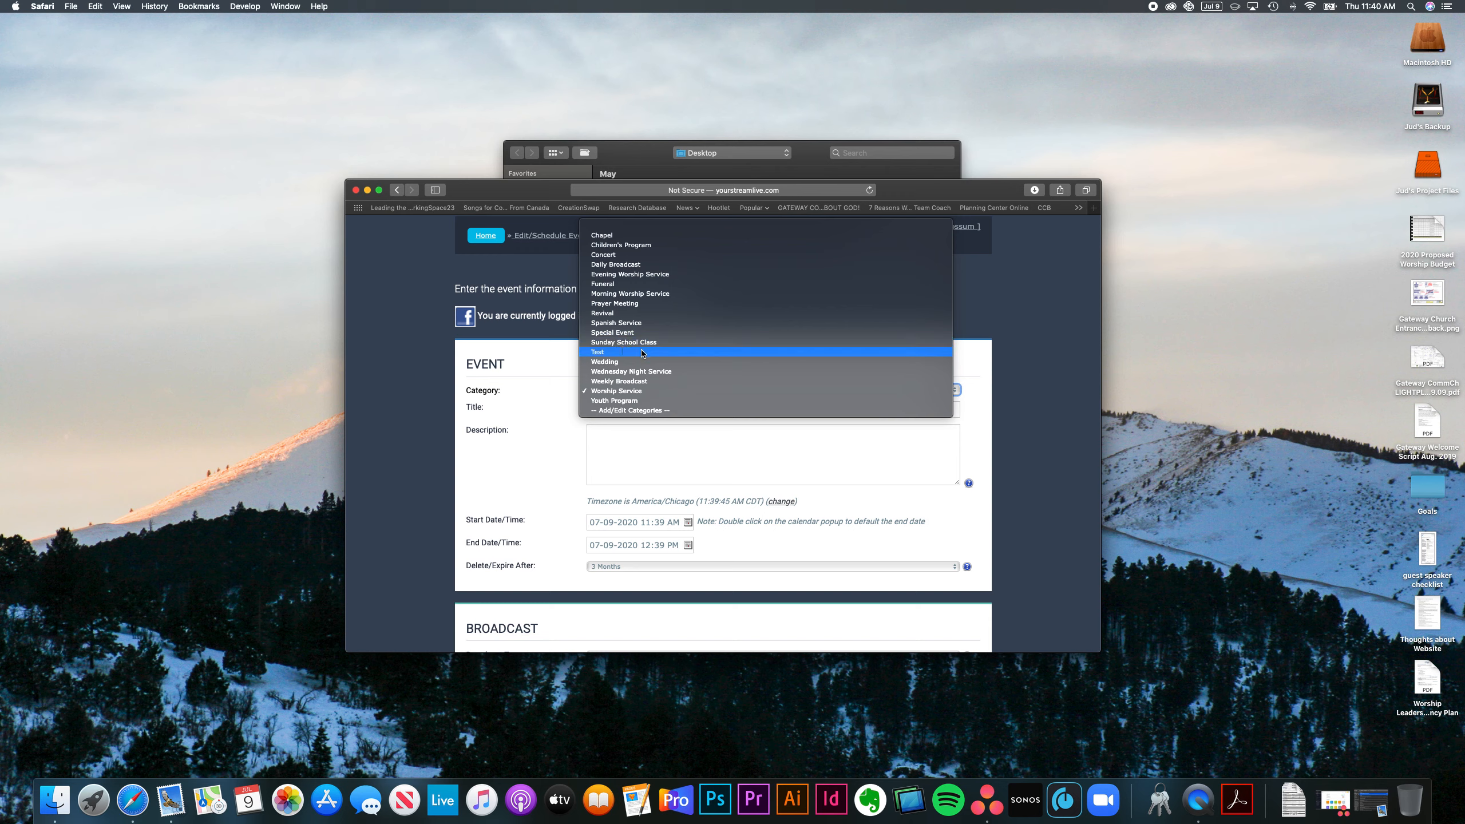
left_click(602, 352)
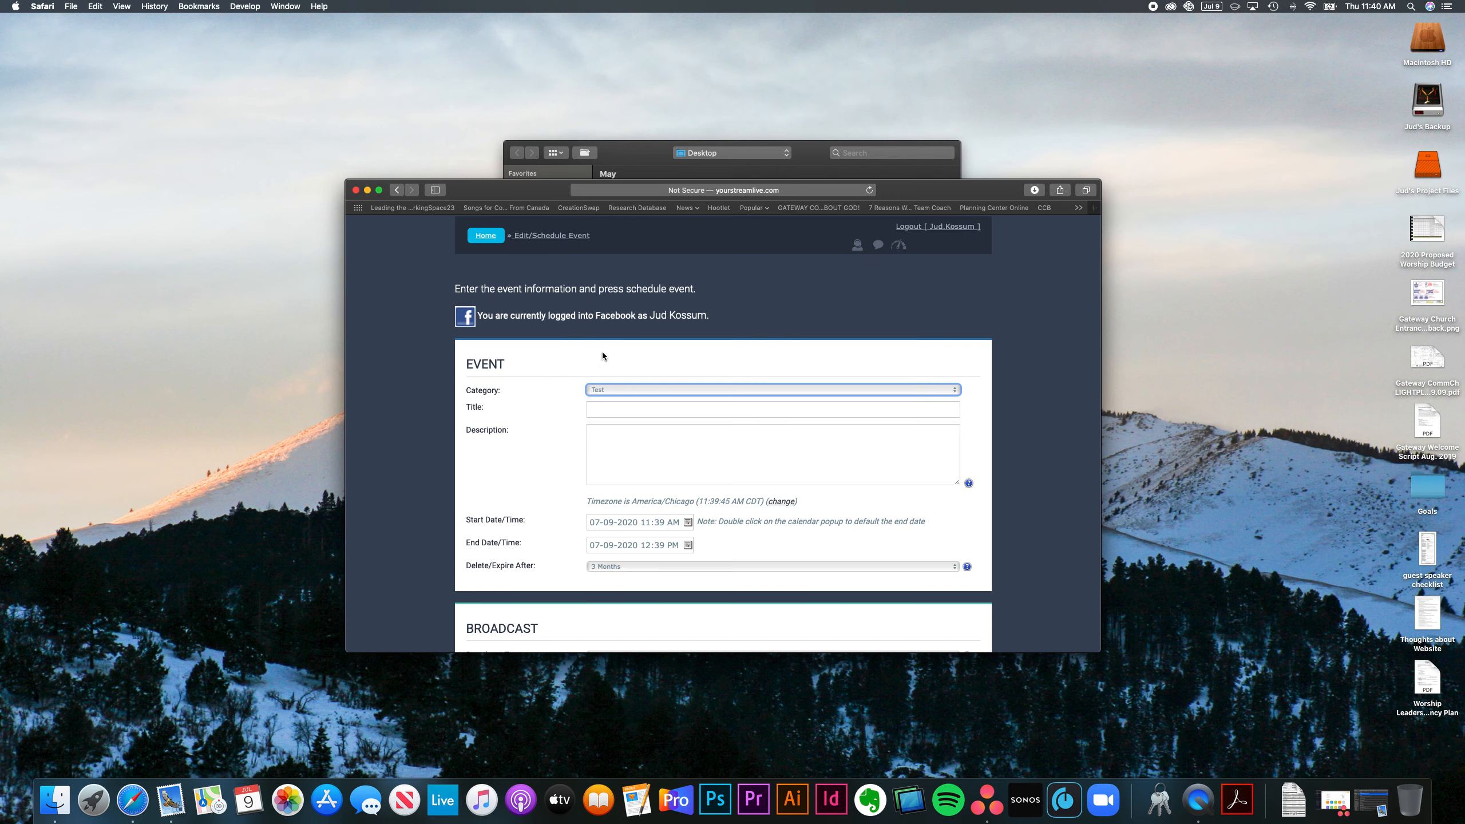
left_click(605, 406)
type("T")
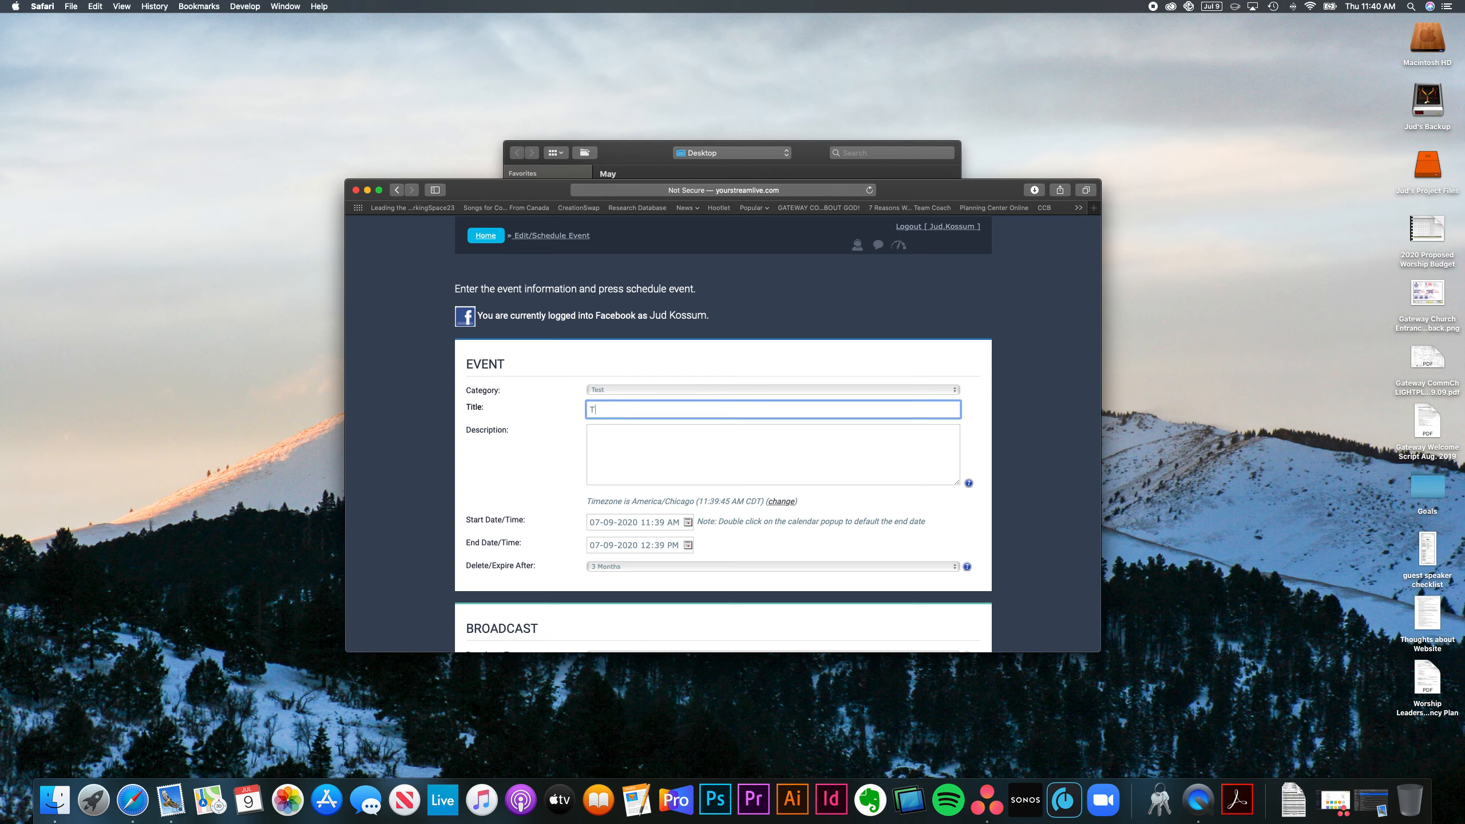
type("est July 9")
left_click(628, 449)
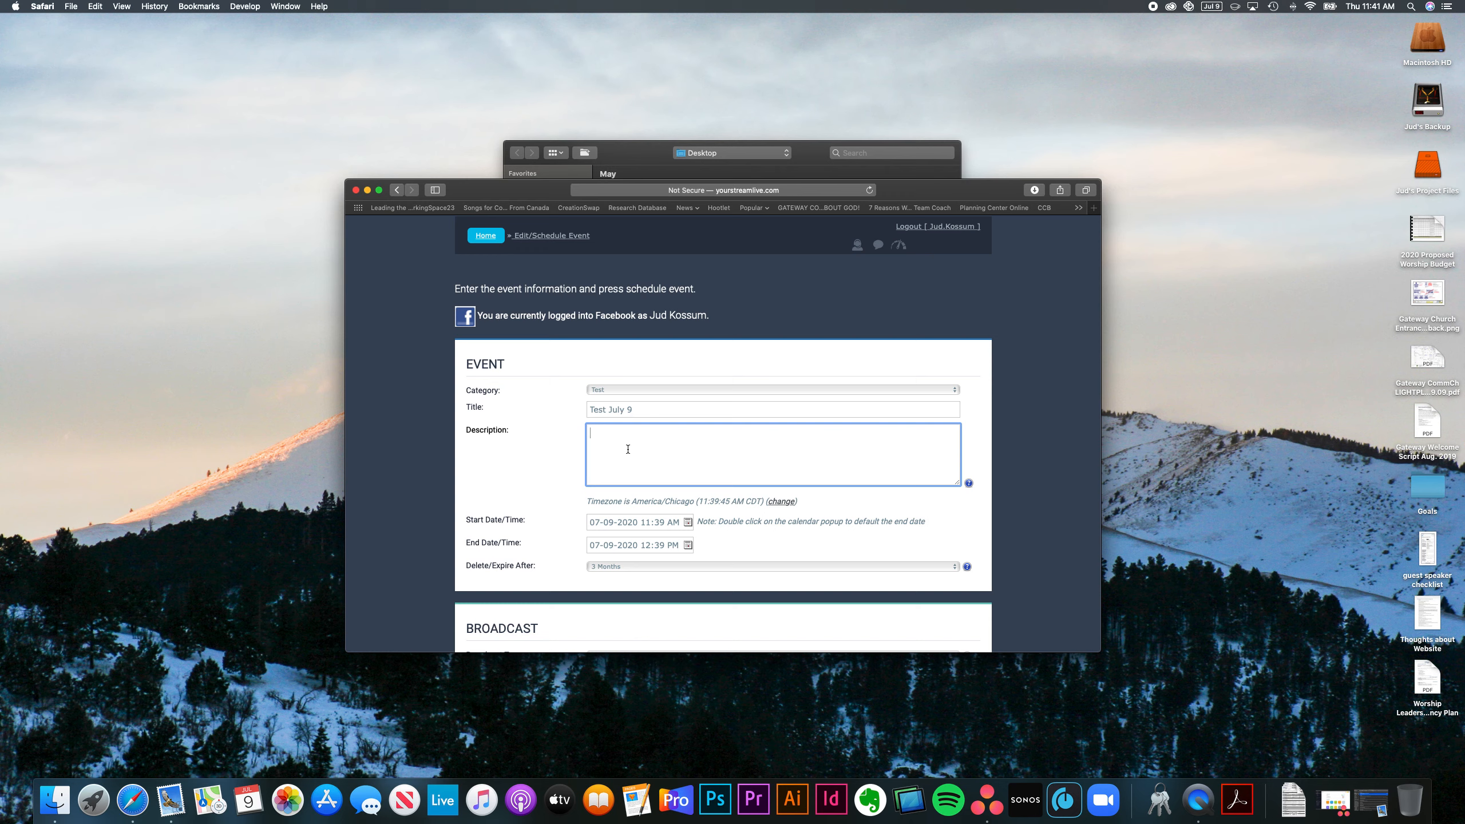
type("Here's a description.")
Step: Set the event start to July 12, 2020 at 7:00 AM
left_click(688, 525)
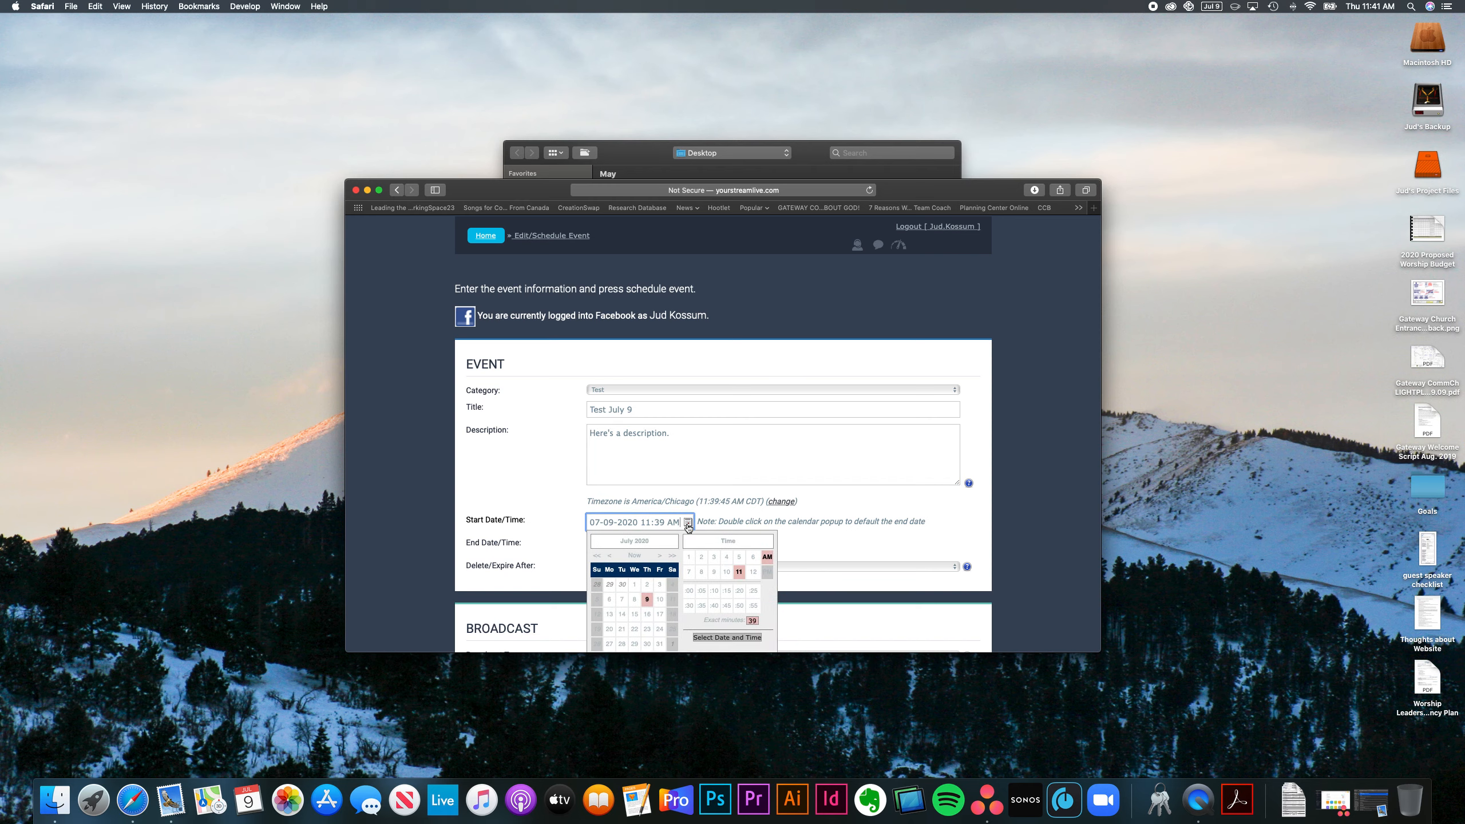
scroll(688, 526, "down", 5)
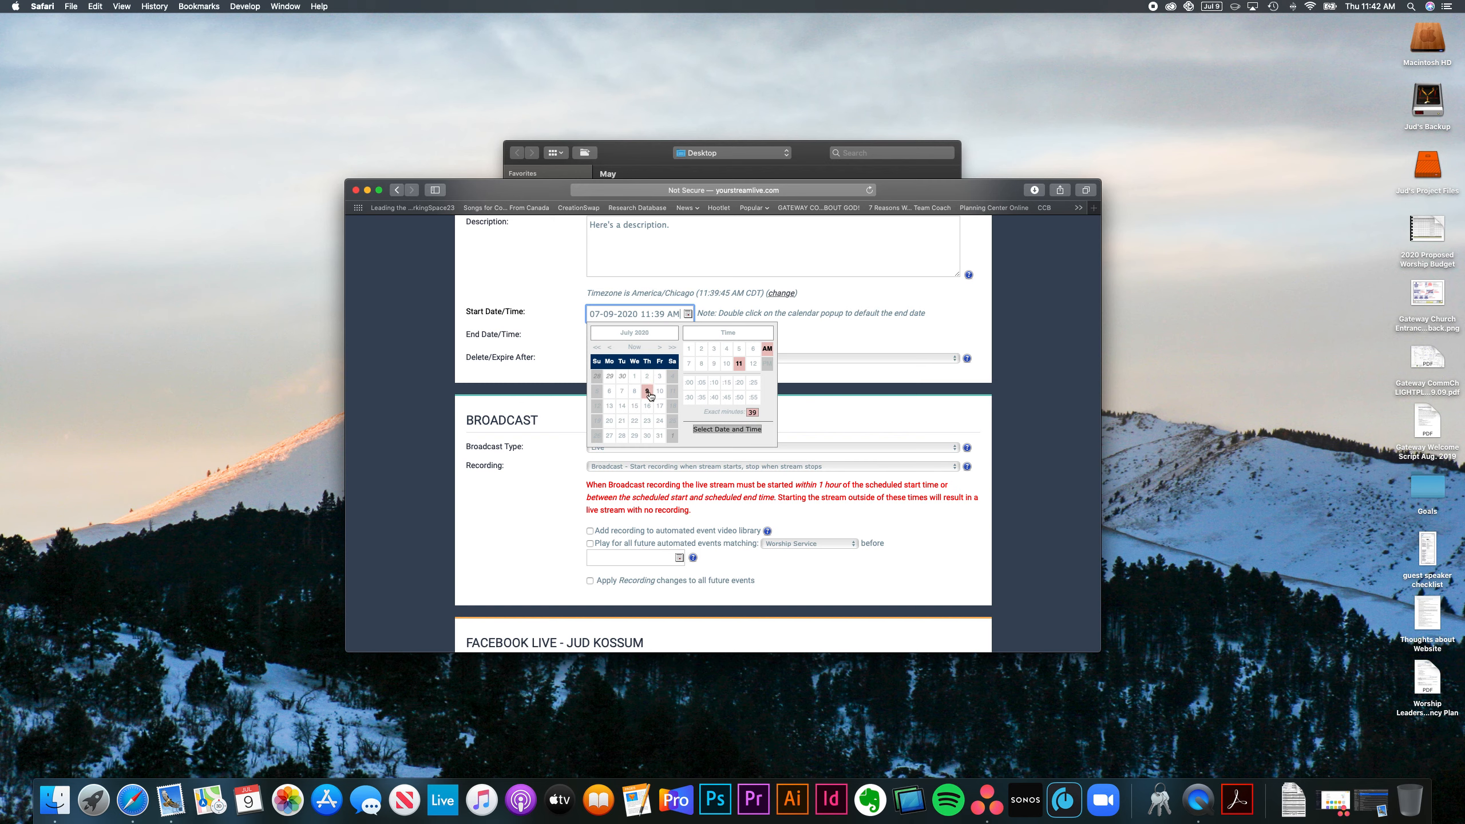
left_click(597, 406)
left_click(688, 363)
left_click(688, 382)
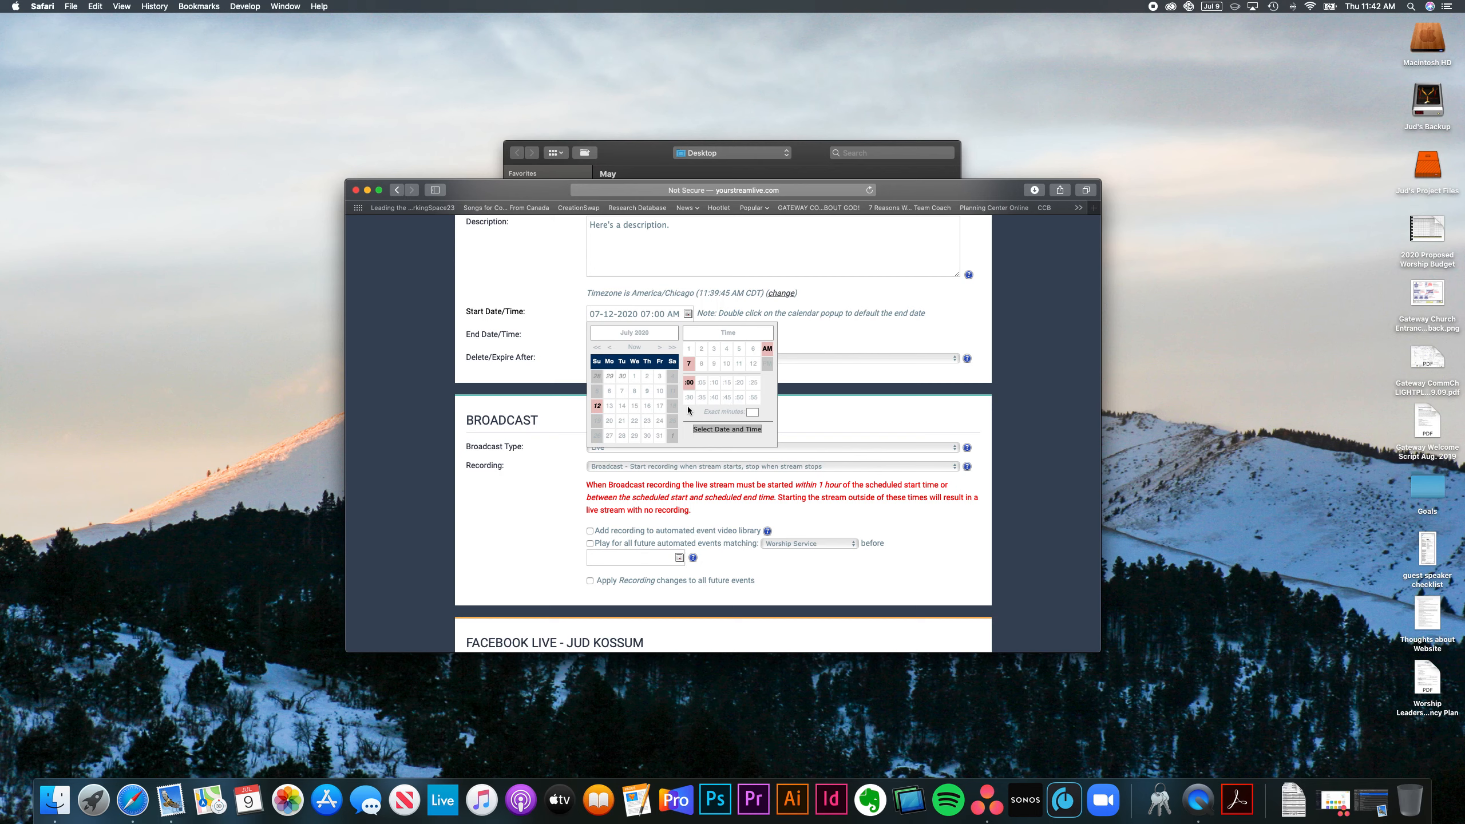
left_click(706, 430)
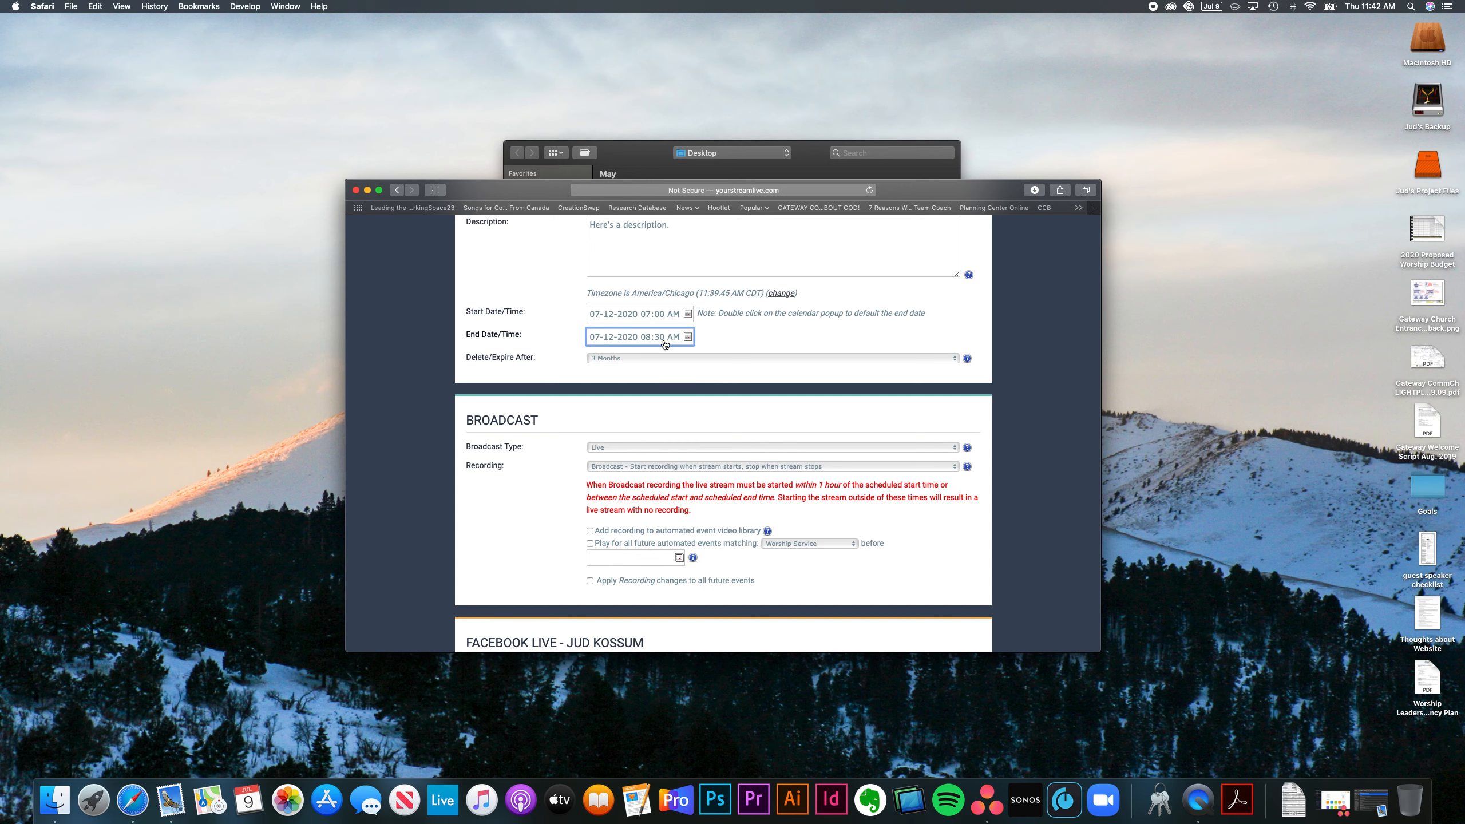
Step: Set the event end to 08:00 AM on 07-12-2020
left_click(687, 336)
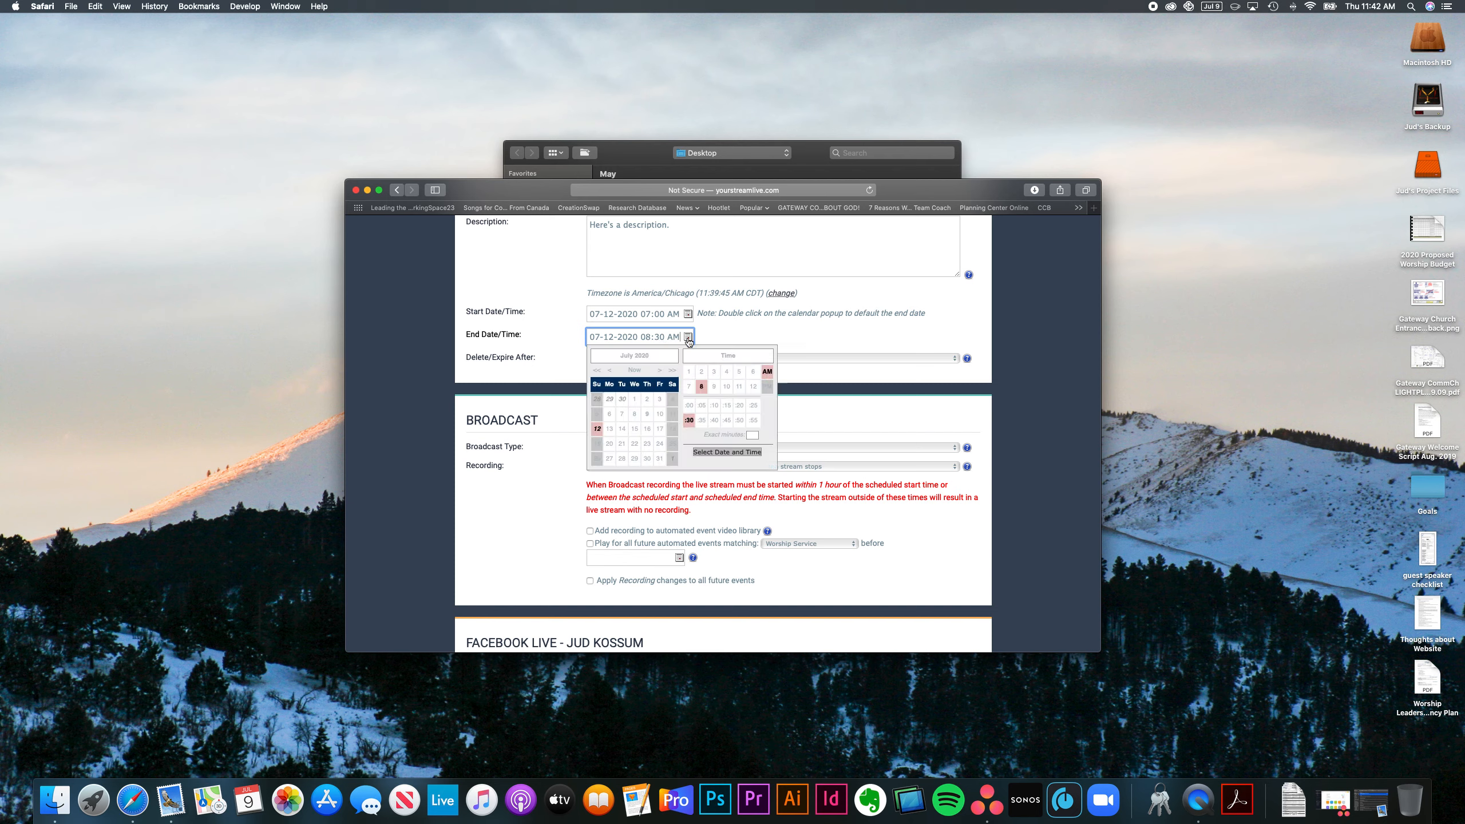
left_click(688, 407)
left_click(724, 453)
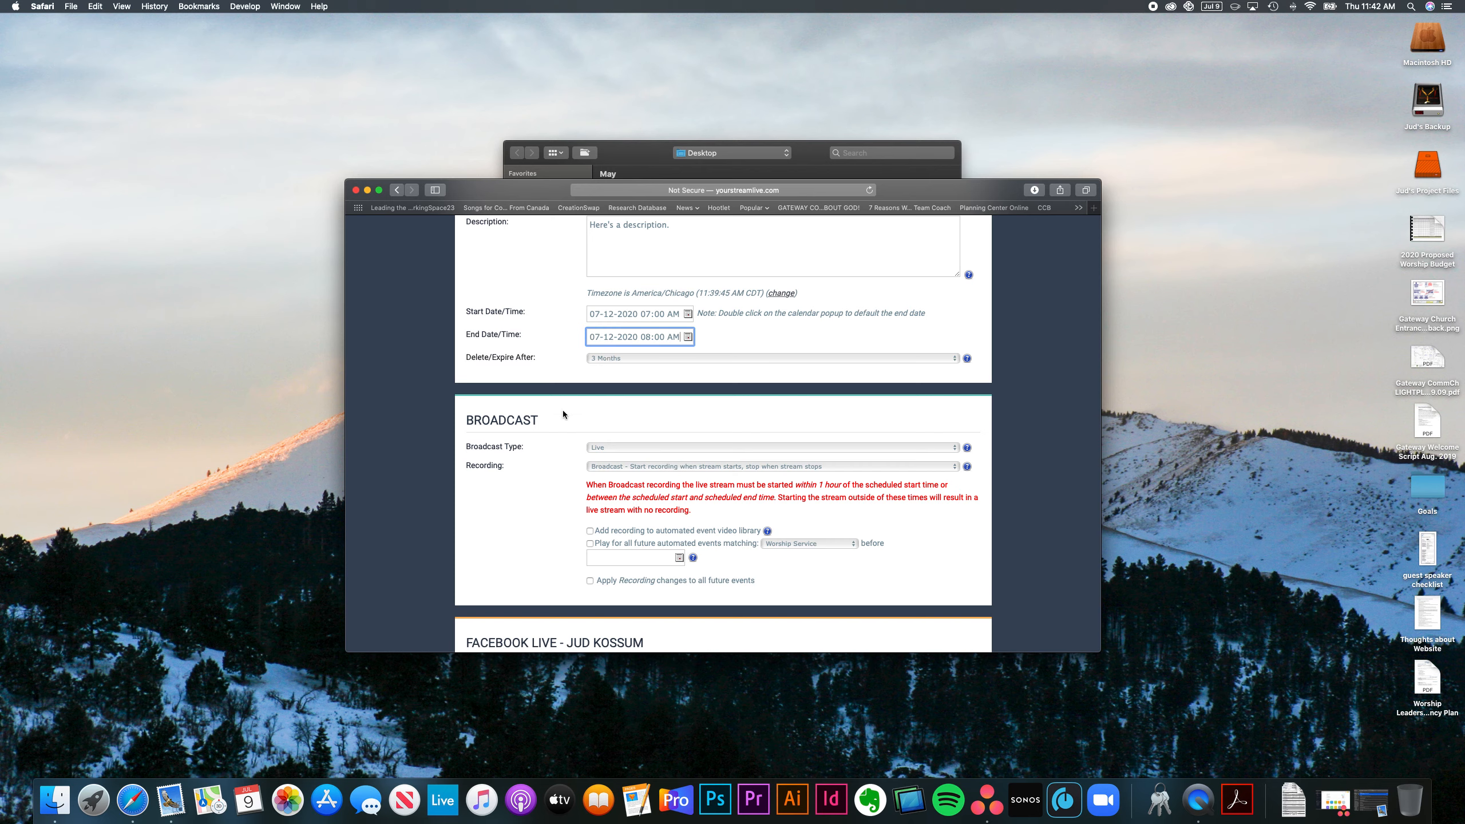
scroll(561, 439, "down", 2)
Step: Keep Recording at None and switch the Broadcast Type to Automated
scroll(561, 437, "down", 4)
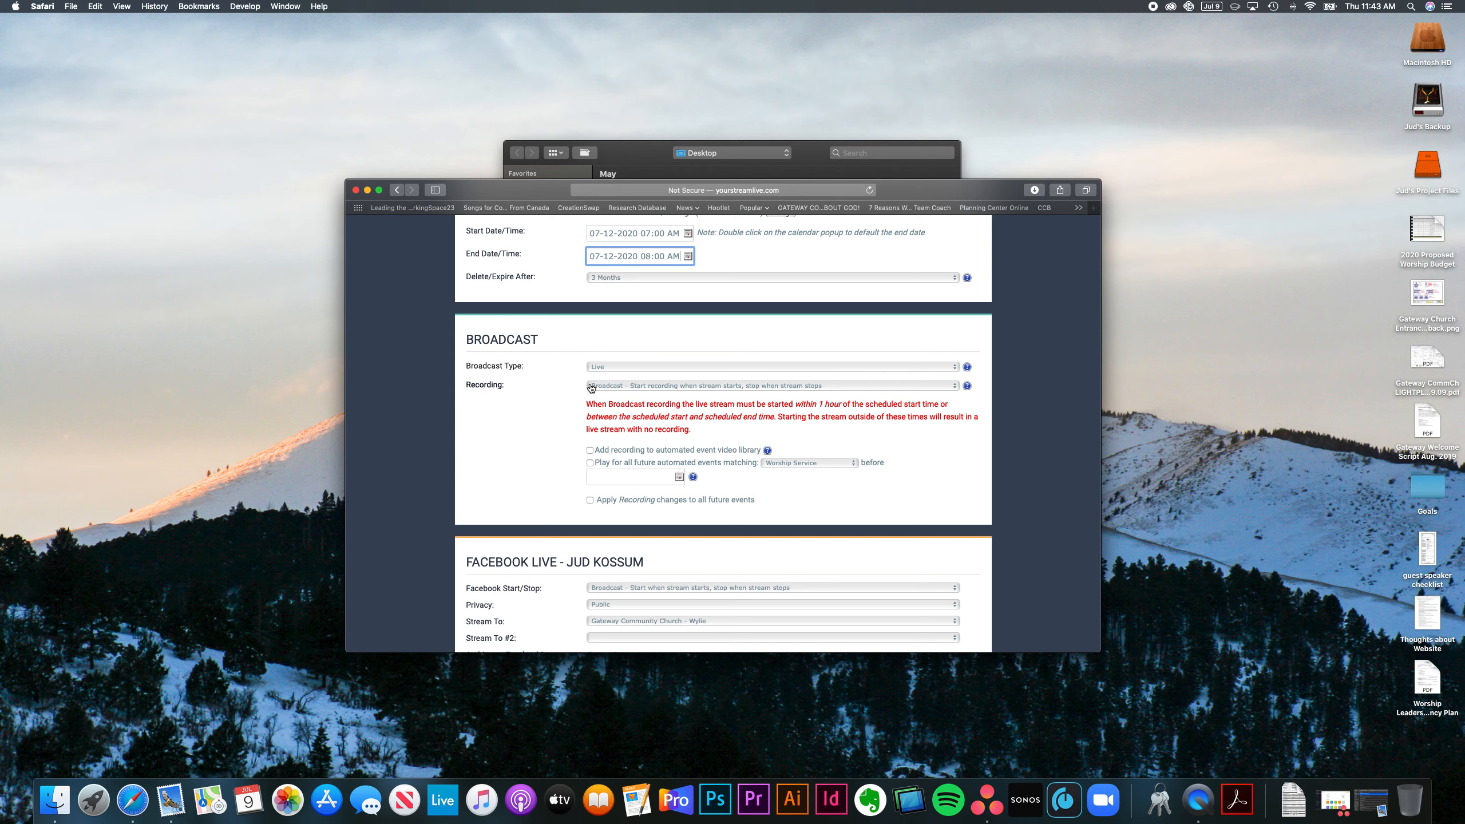
left_click(710, 385)
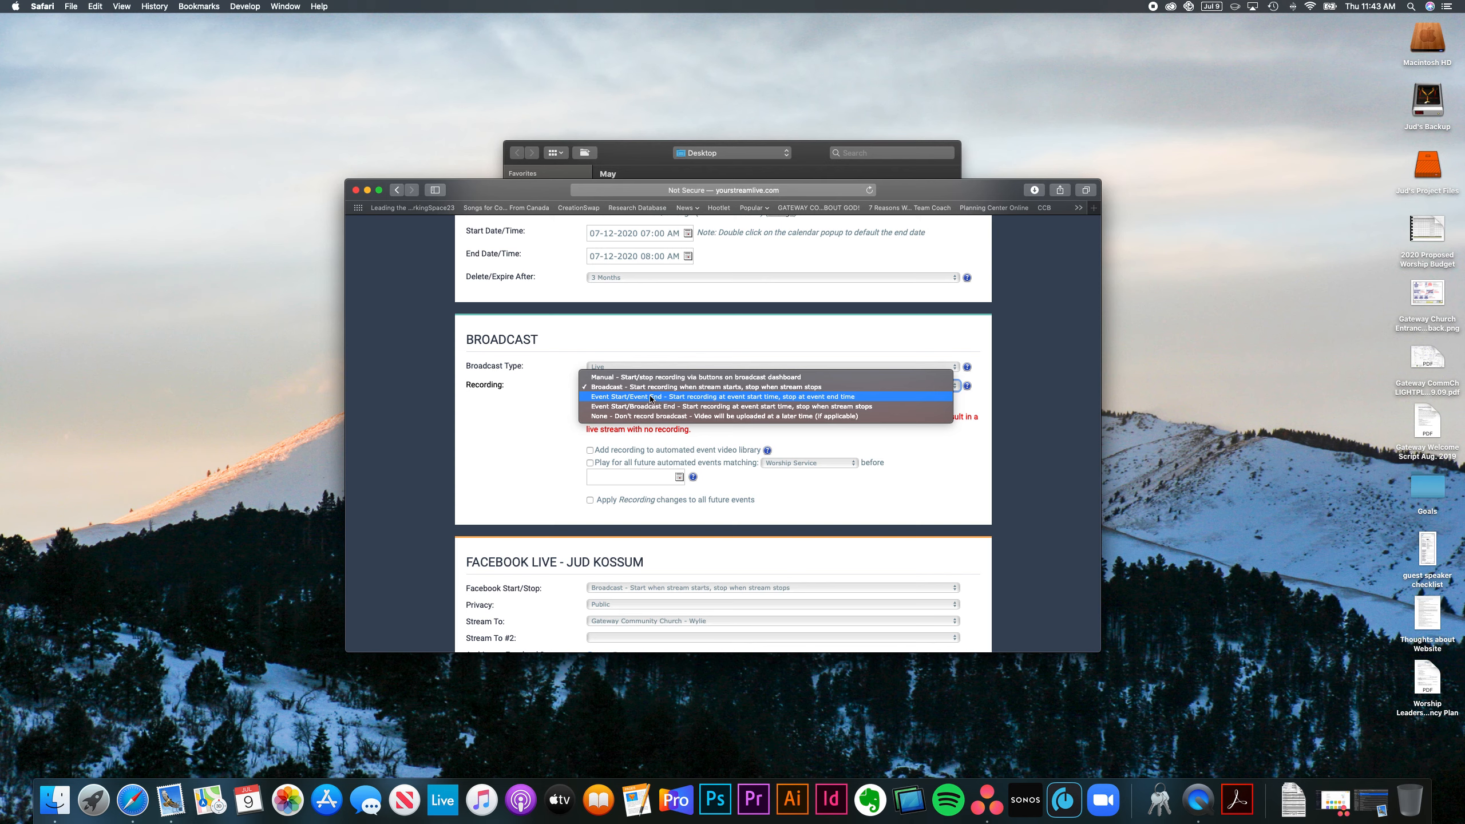
left_click(538, 397)
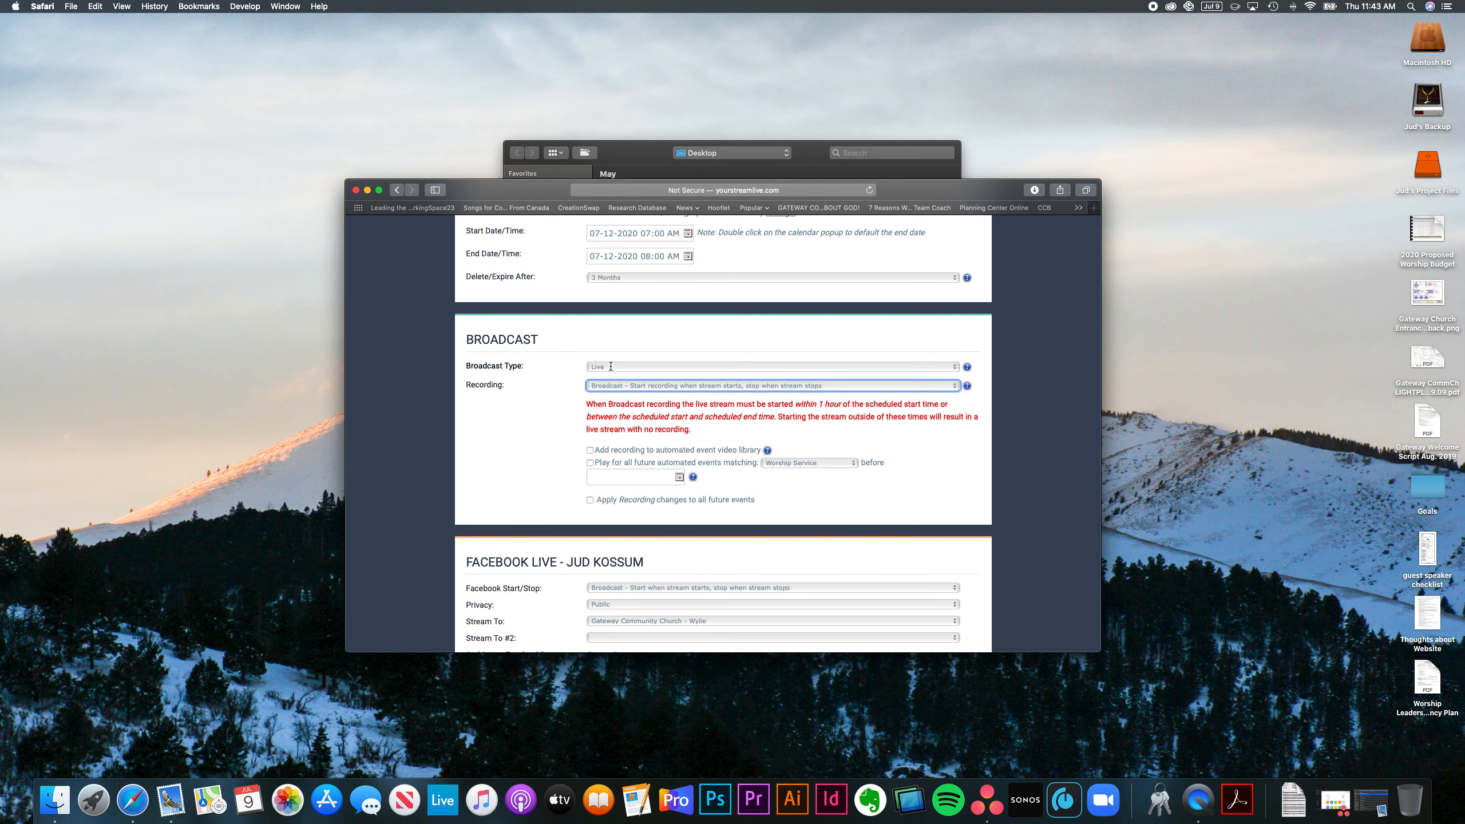
left_click(570, 369)
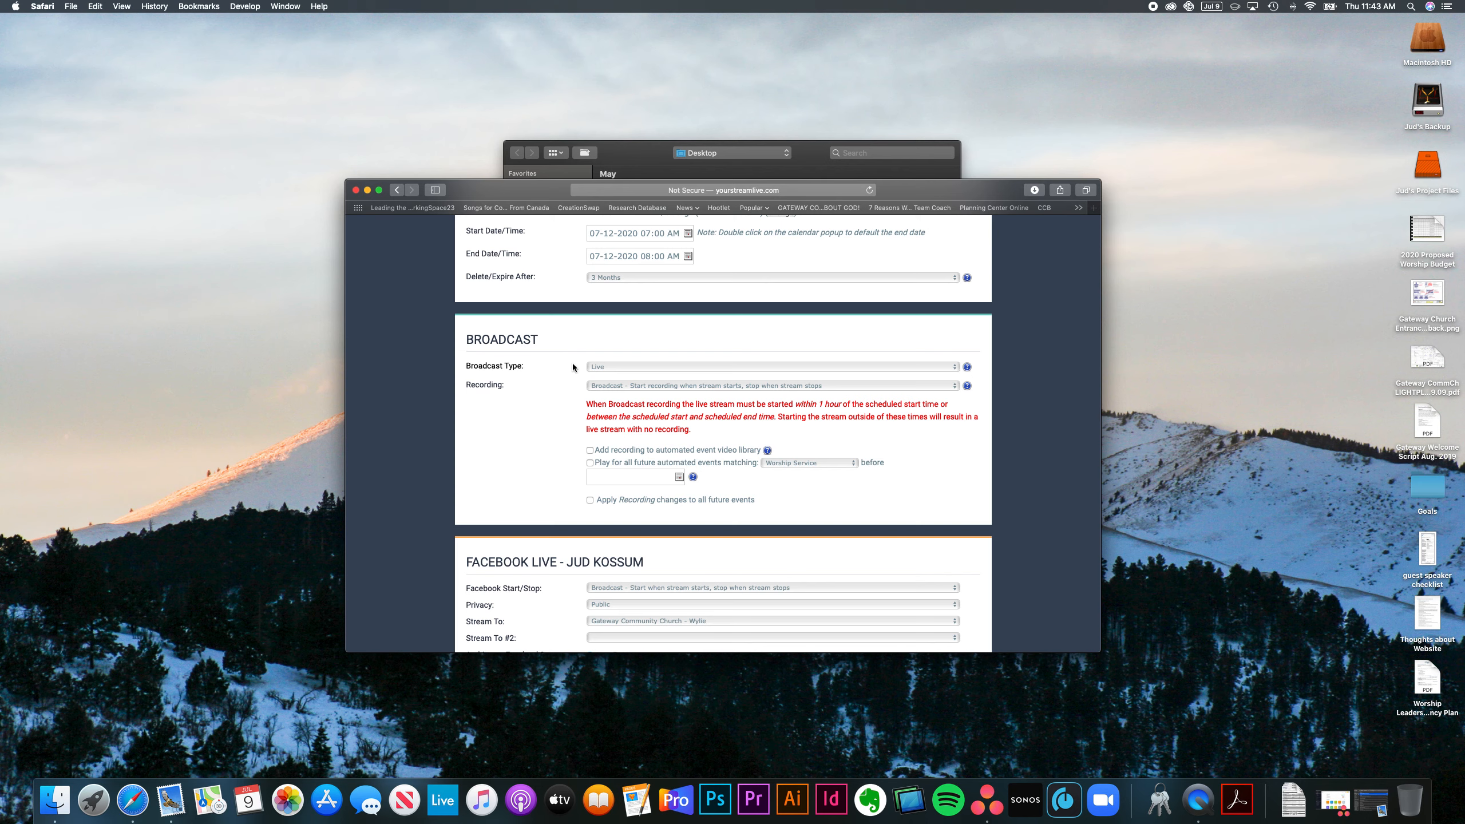
left_click(625, 367)
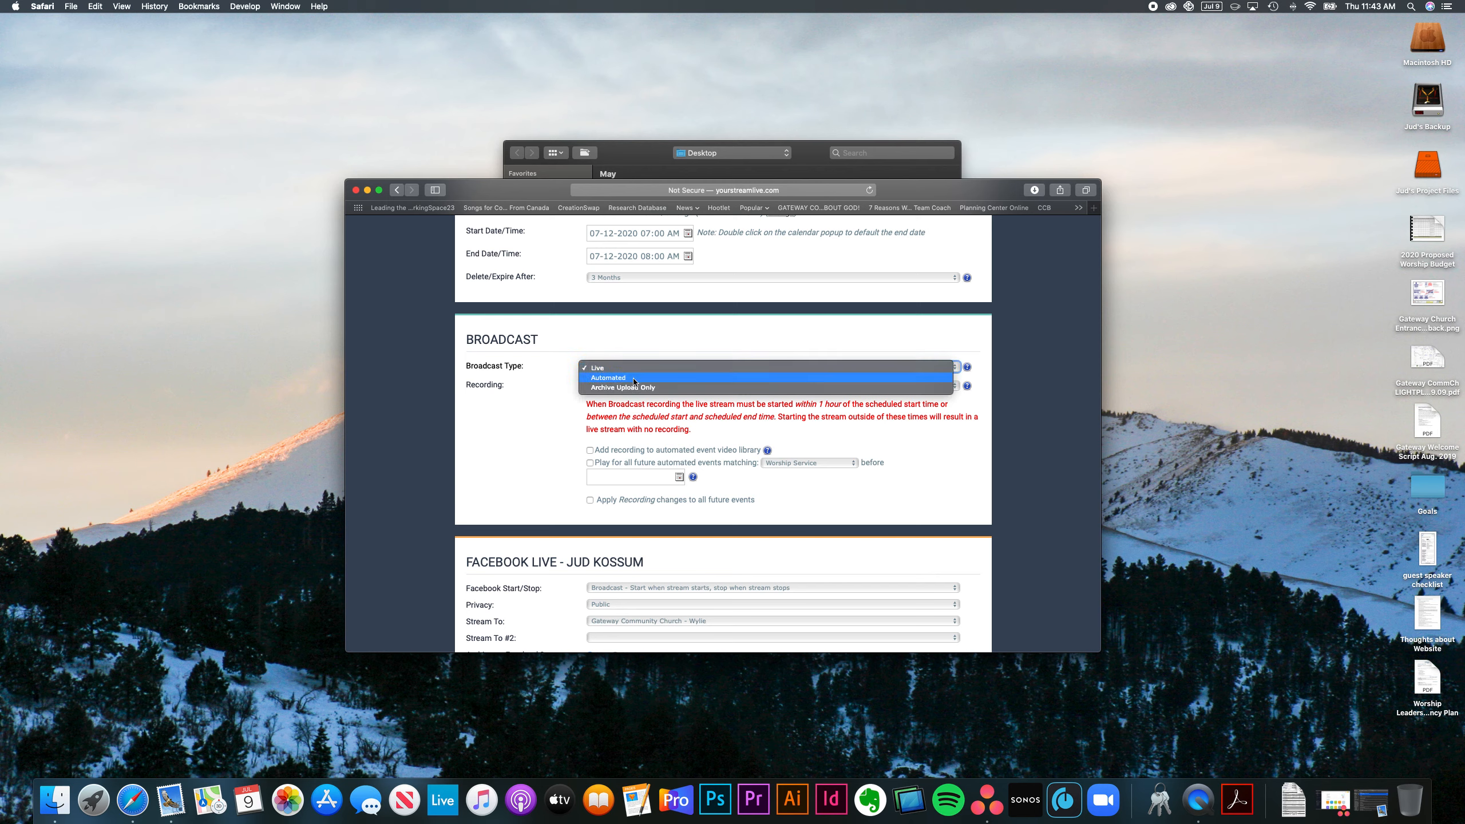
left_click(634, 379)
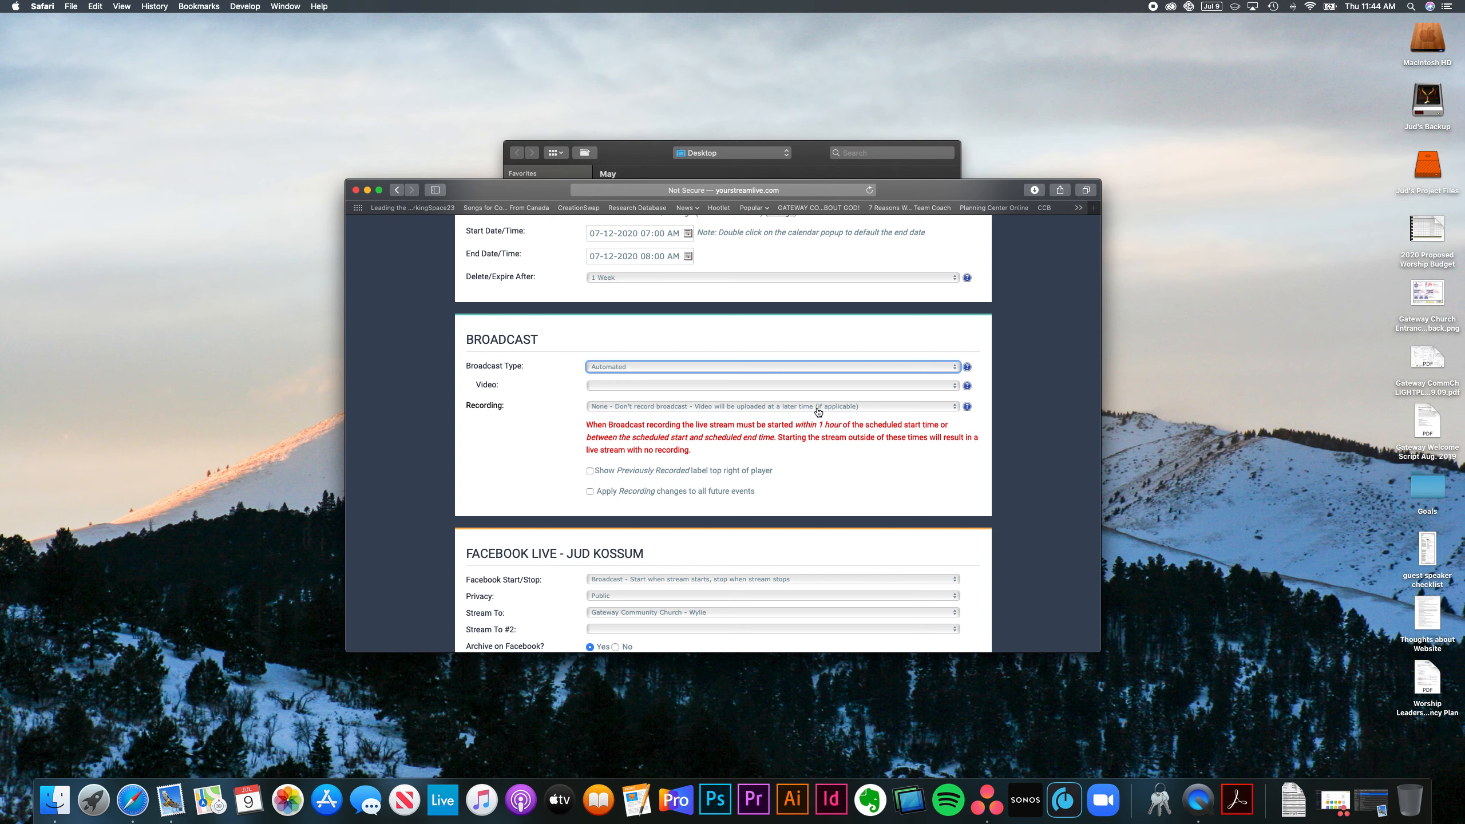
left_click(594, 387)
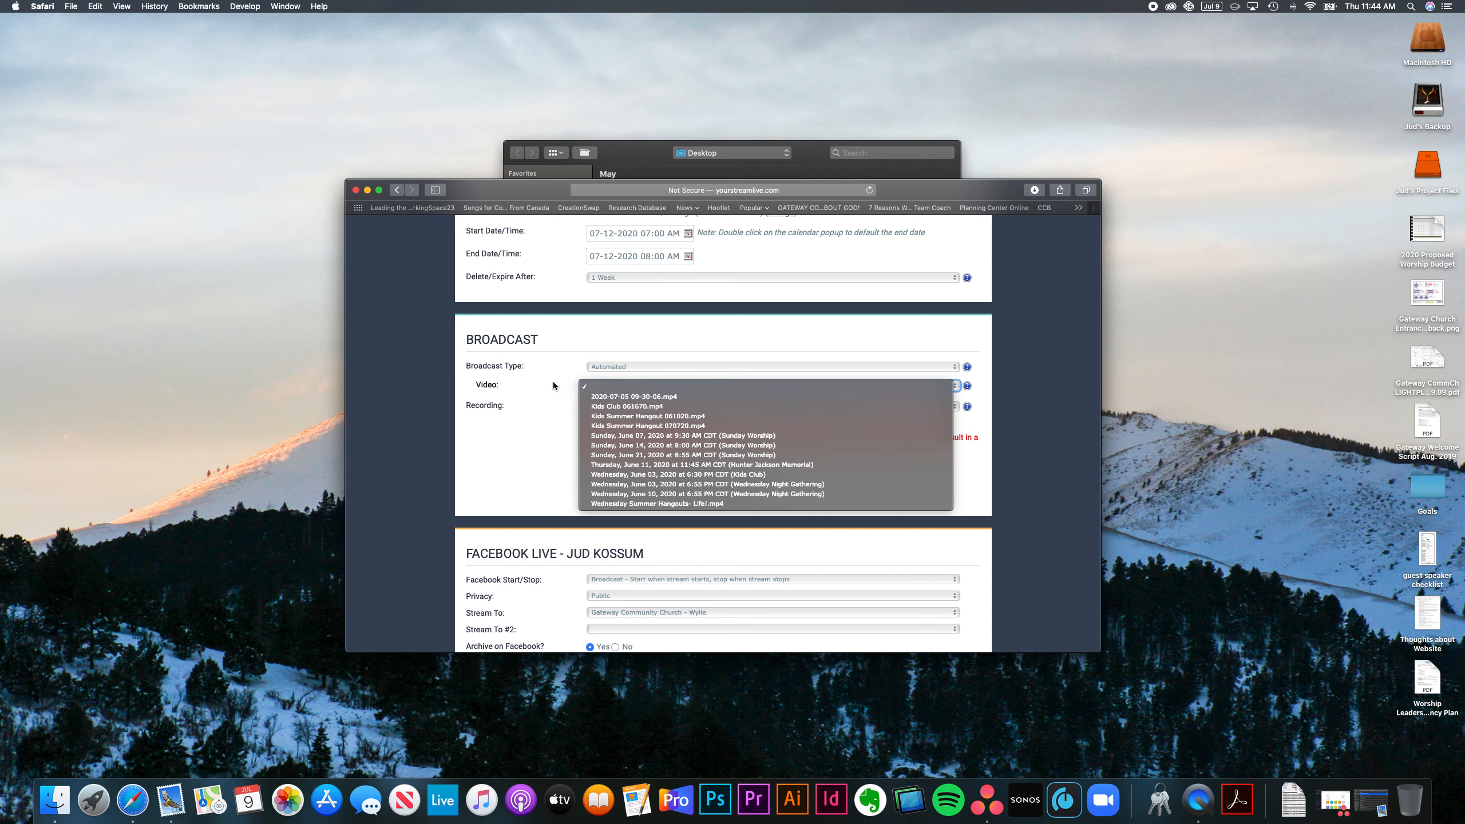
left_click(634, 397)
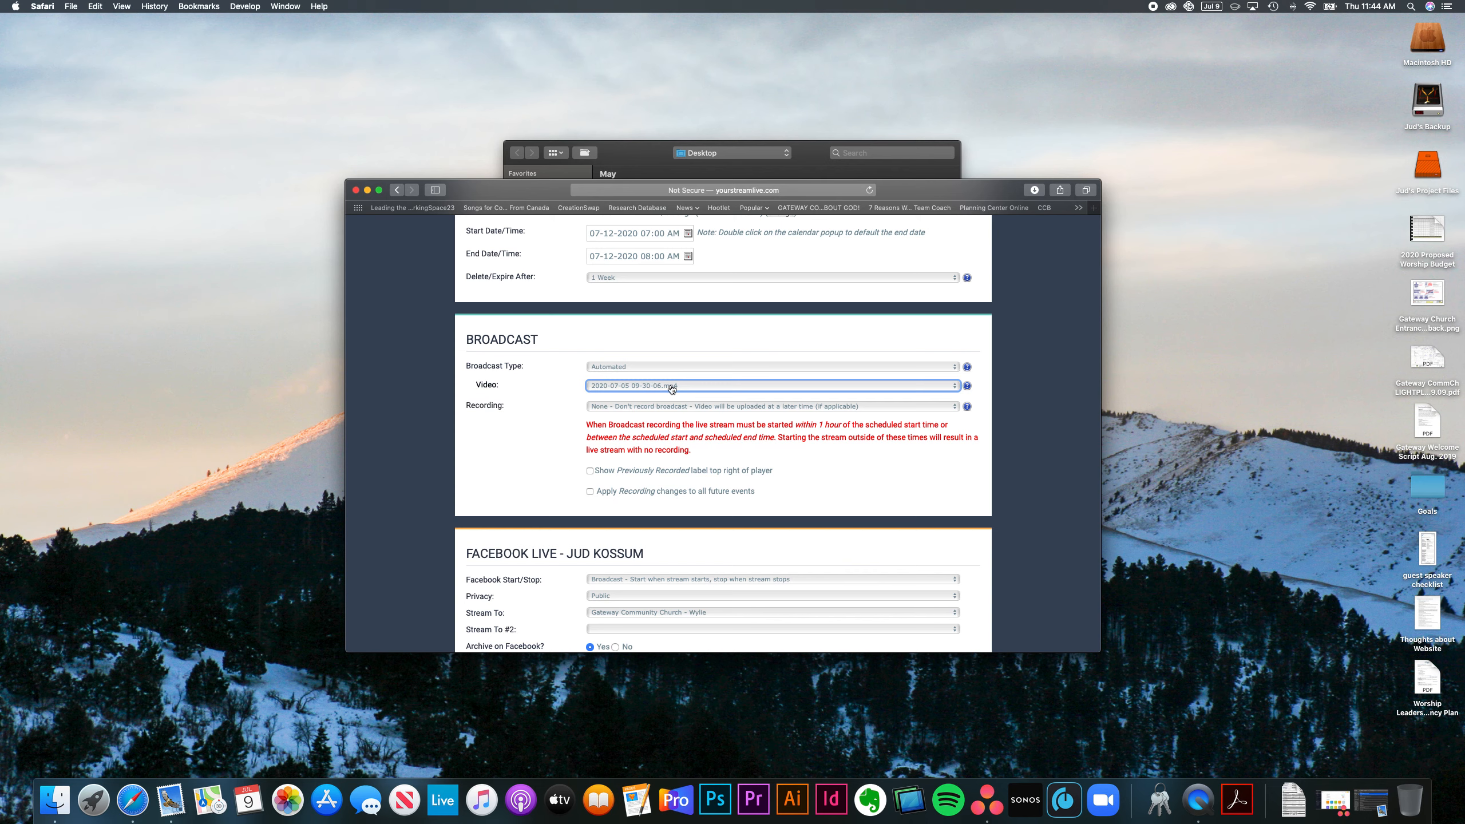
left_click(630, 388)
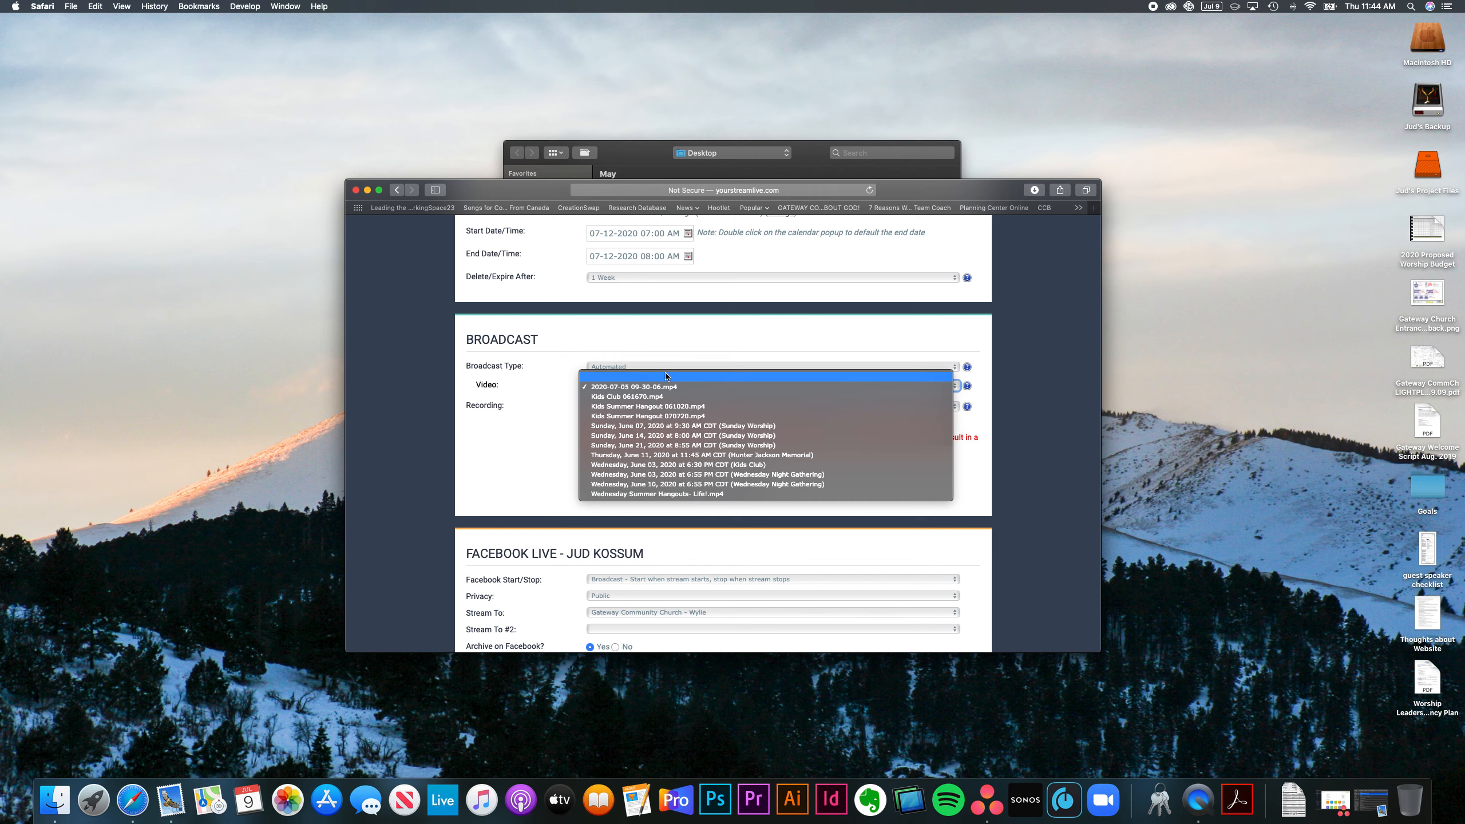
left_click(664, 378)
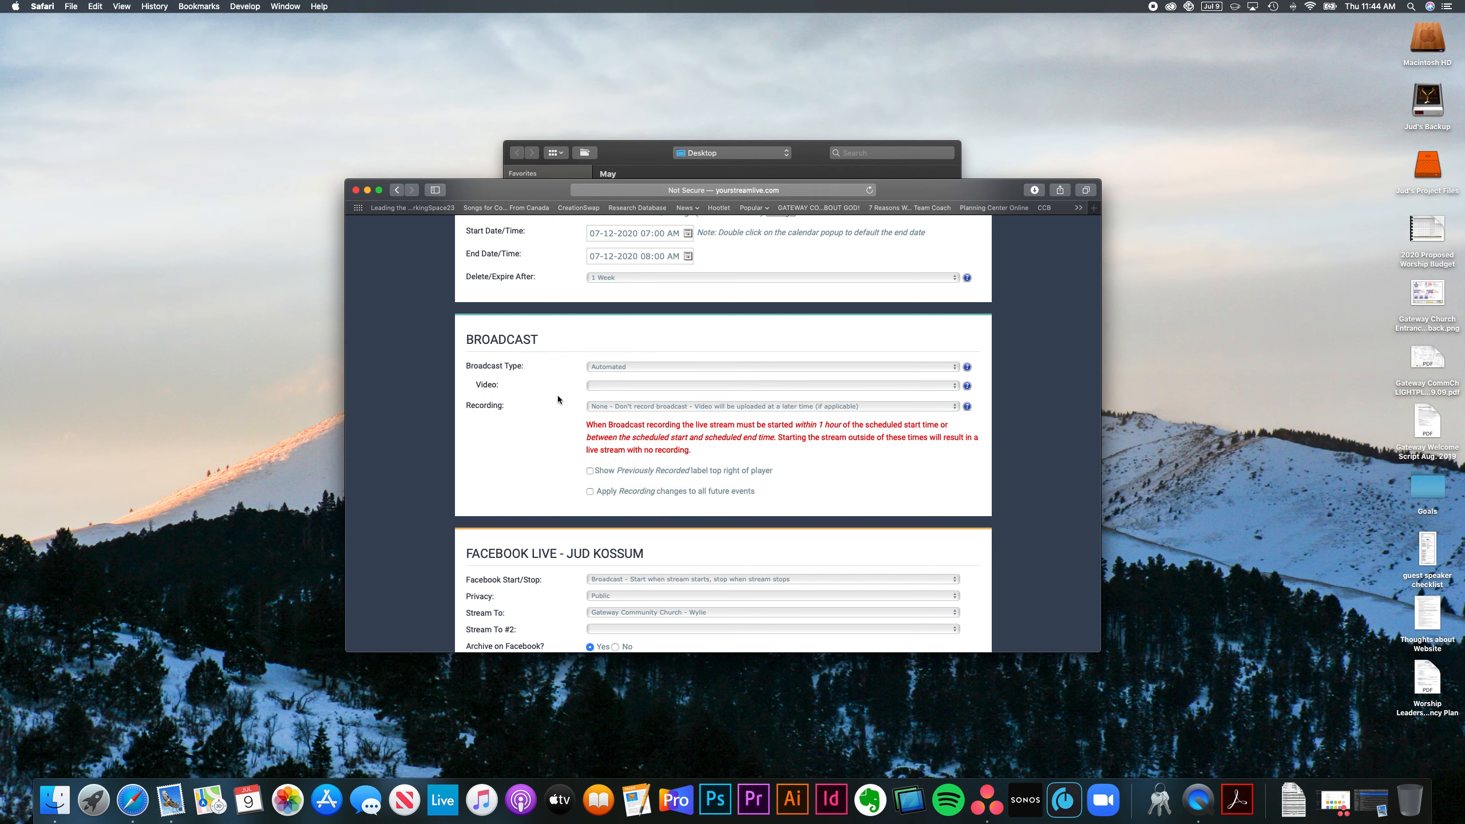
Step: Scroll past Facebook Live, Archives, Security and Vimeo settings to the Recurrence and Miscellaneous sections
scroll(557, 398, "down", 1)
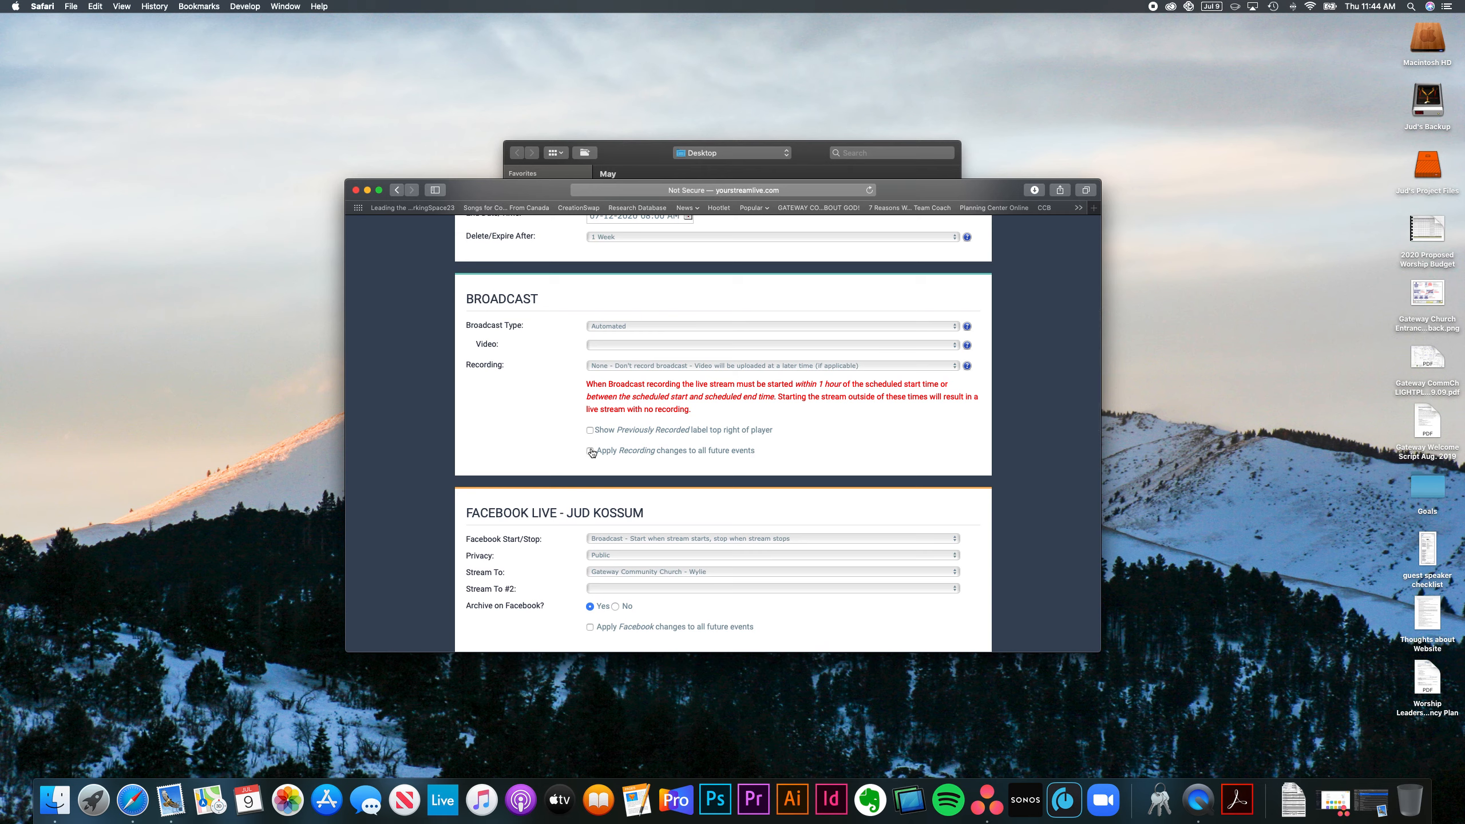
scroll(572, 435, "down", 4)
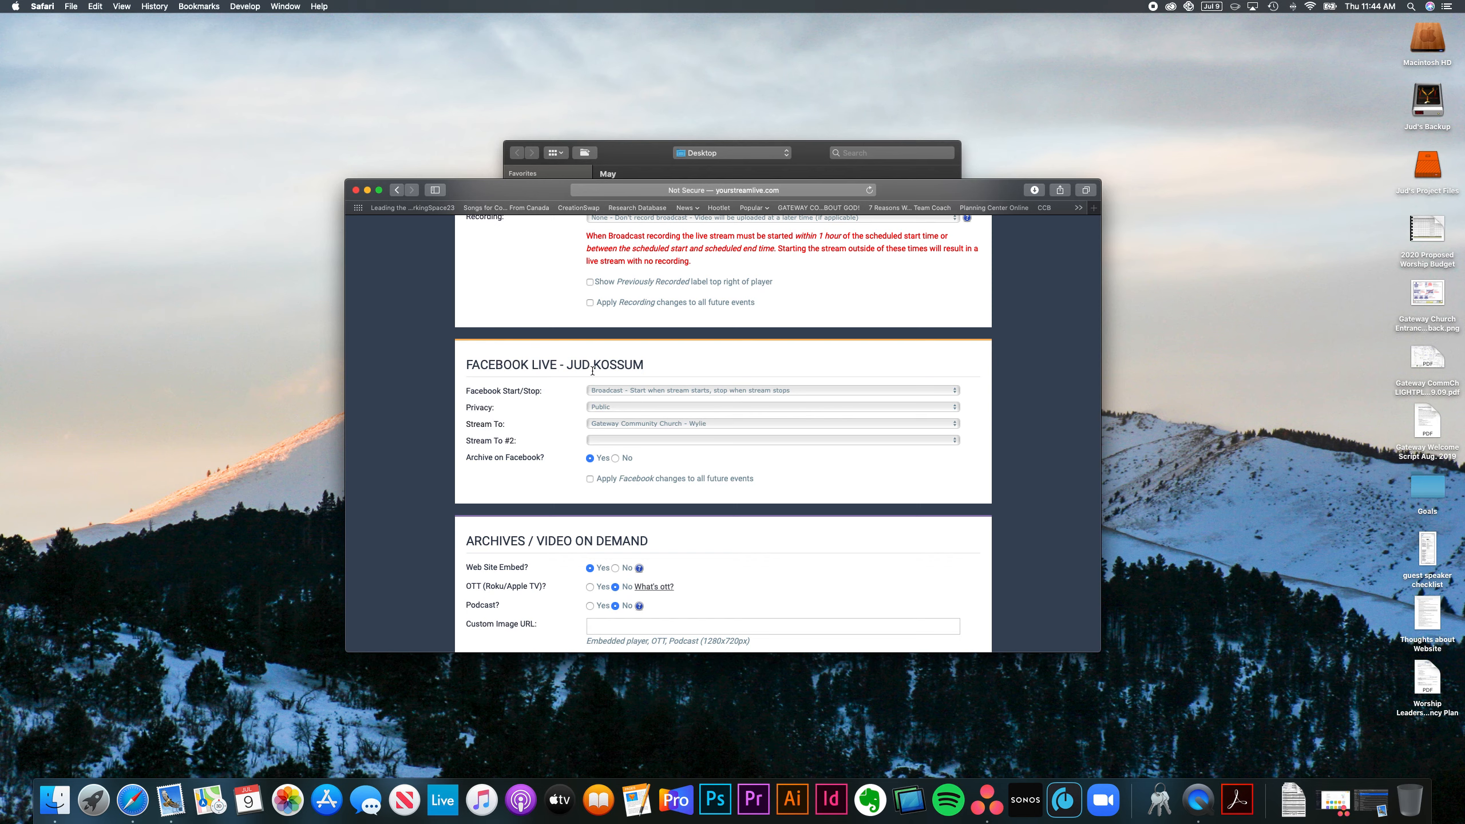
scroll(573, 424, "down", 2)
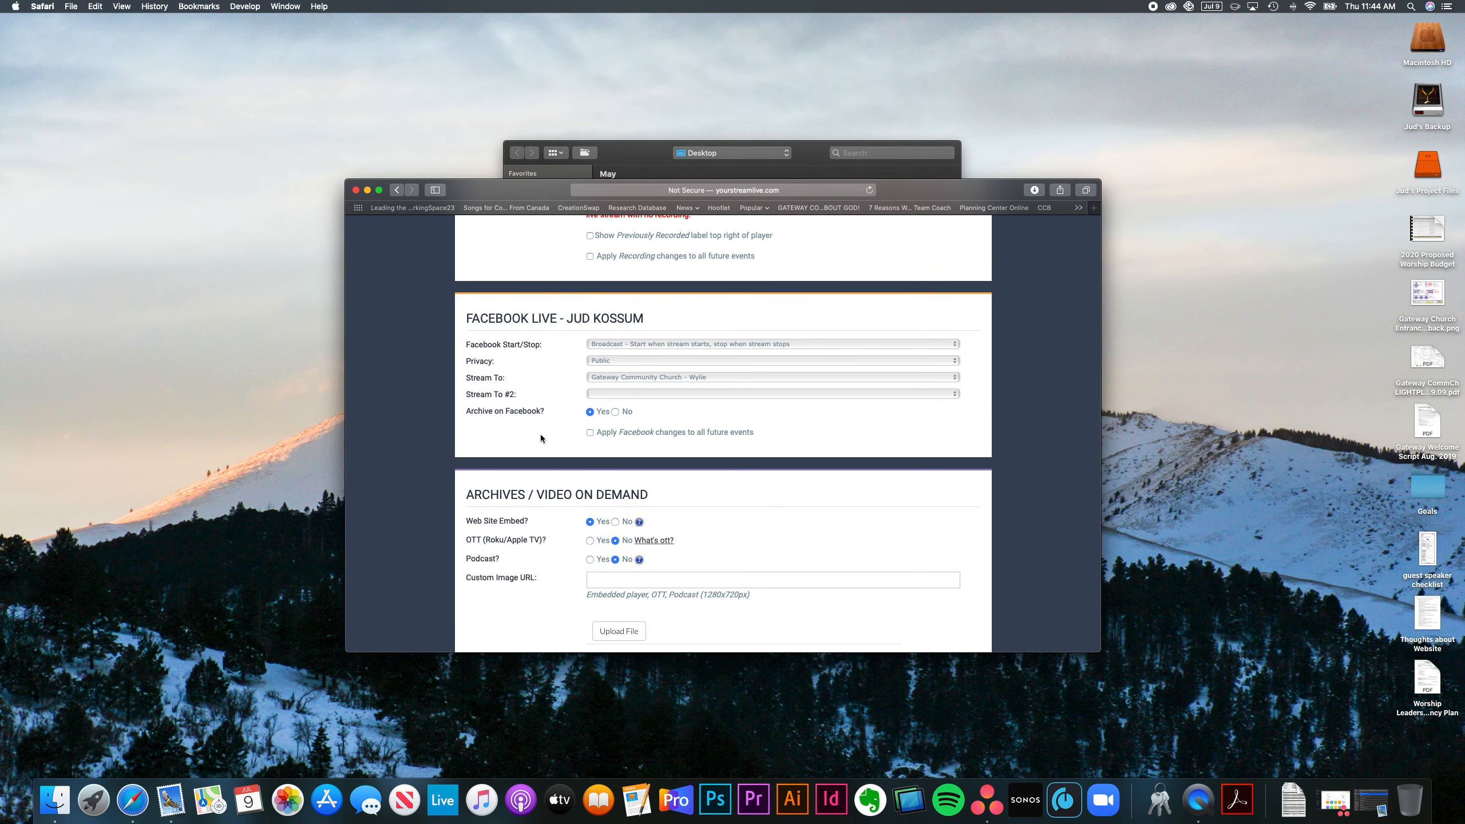
scroll(540, 435, "down", 5)
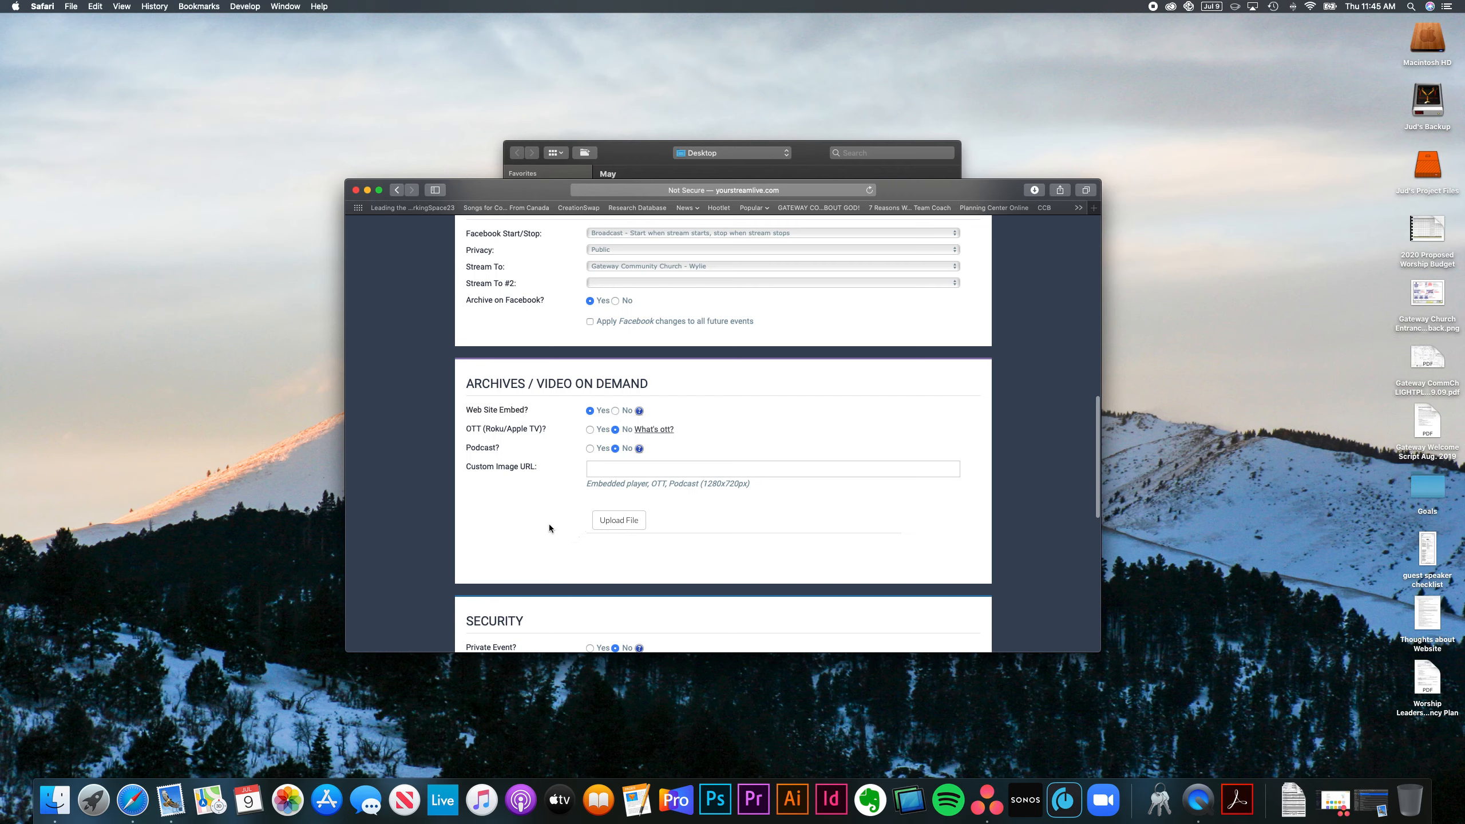
scroll(548, 525, "down", 5)
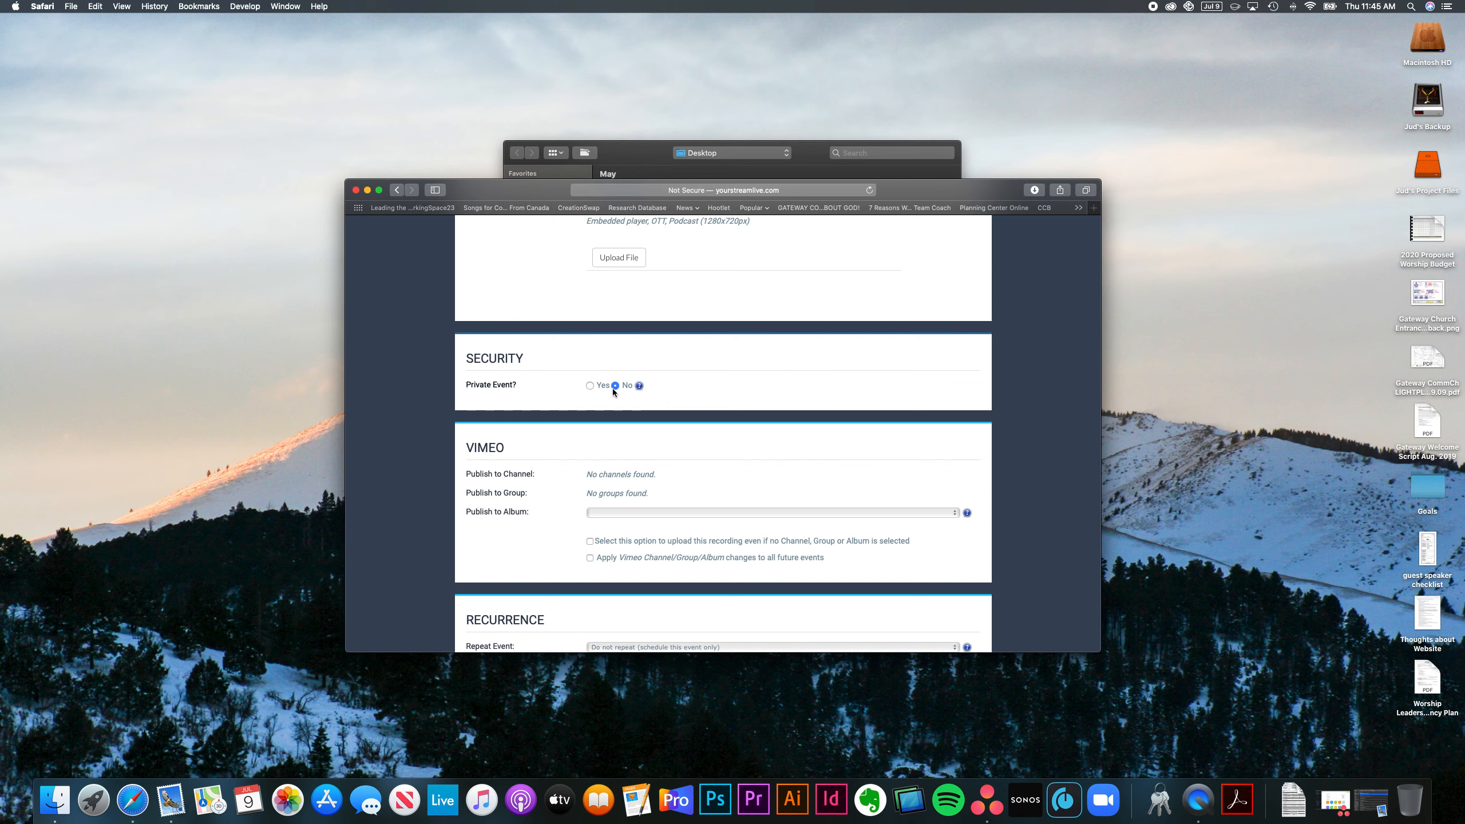
scroll(563, 487, "down", 3)
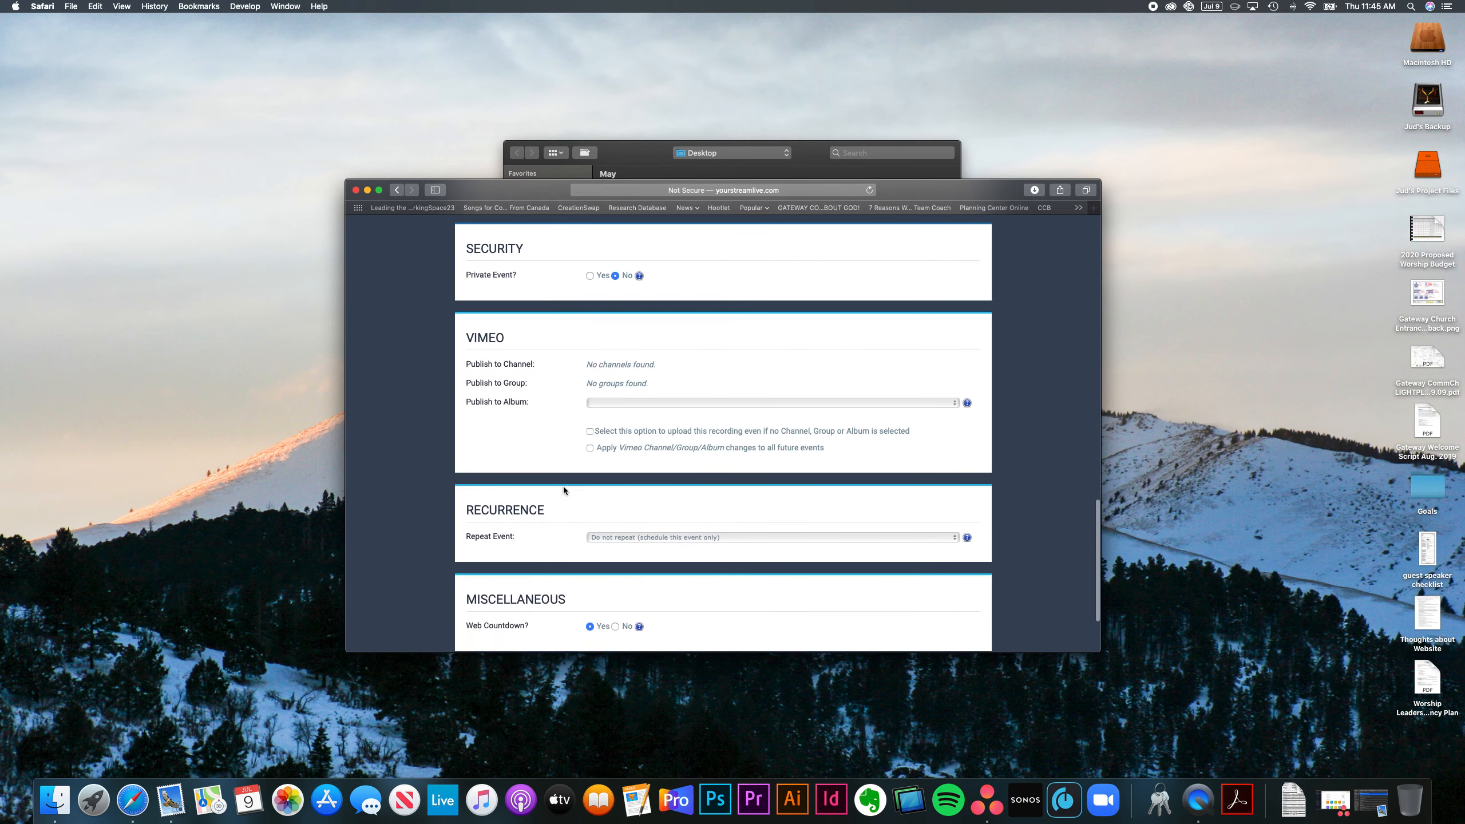
scroll(563, 485, "down", 2)
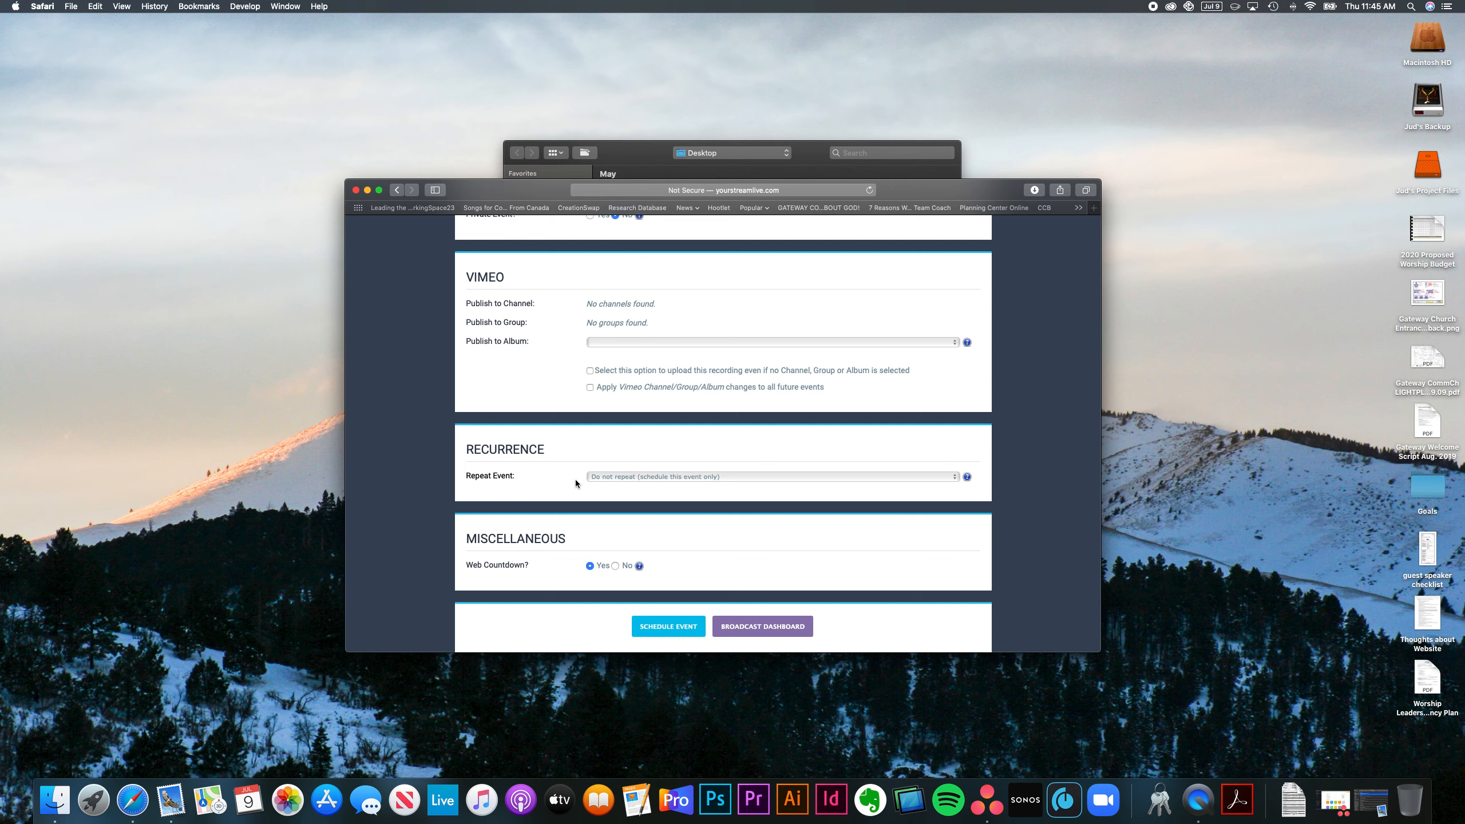
Step: Leave Repeat Event at 'Do not repeat' and set Web Countdown to No
left_click(614, 478)
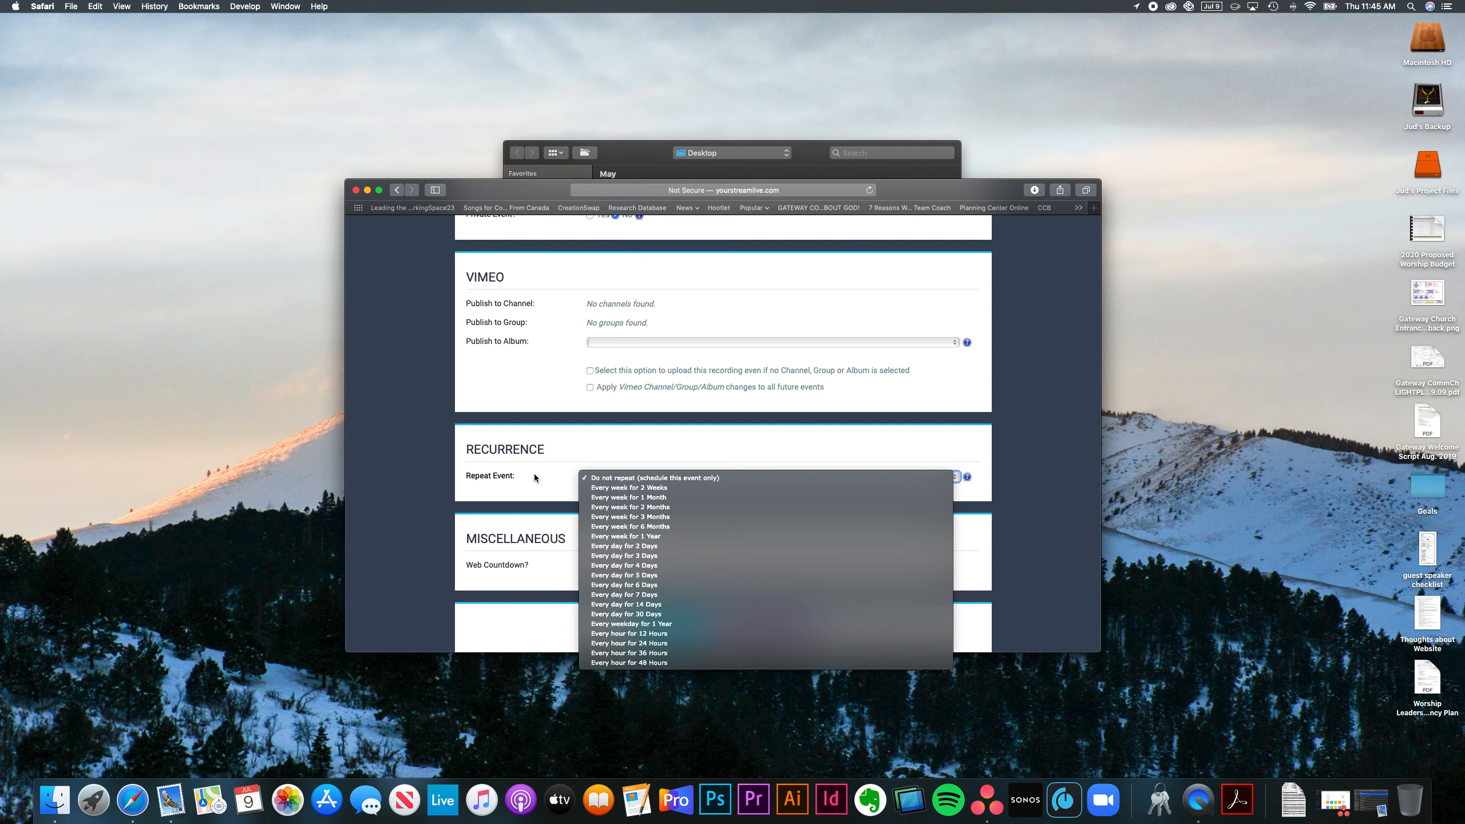
left_click(533, 475)
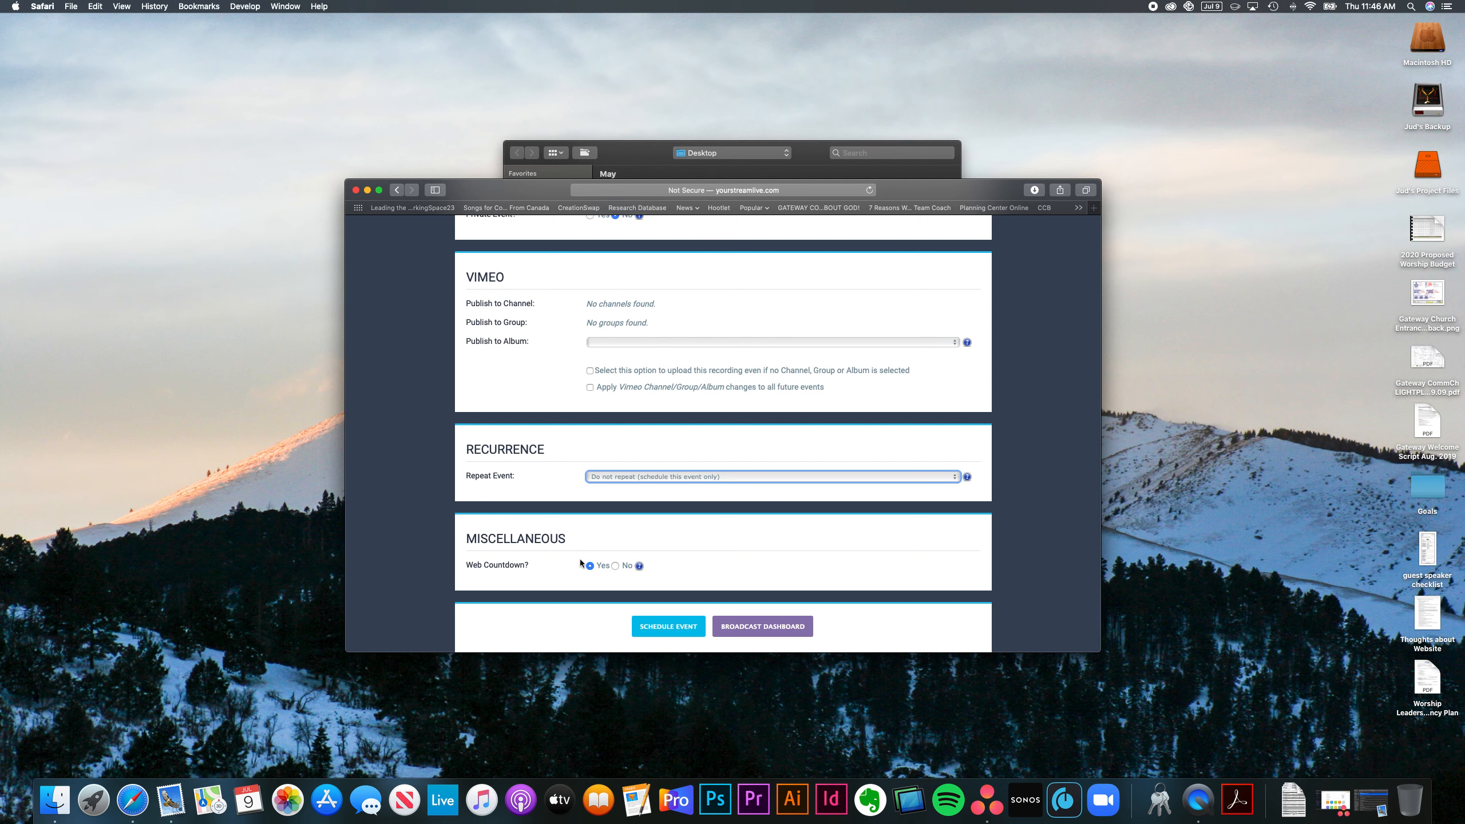
left_click(615, 567)
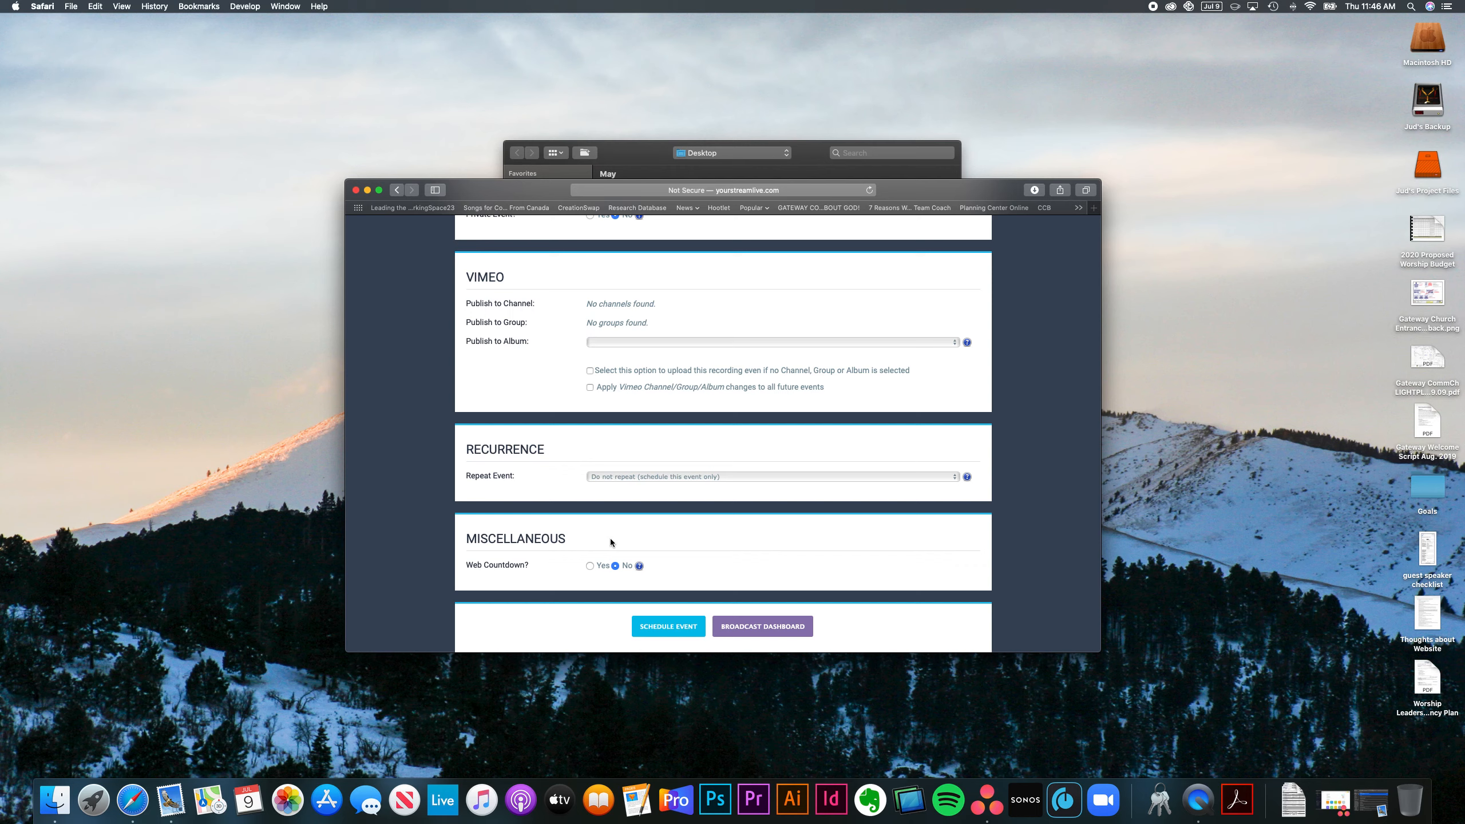
Step: Submit the form with the Schedule Event button at the bottom
scroll(579, 478, "up", 5)
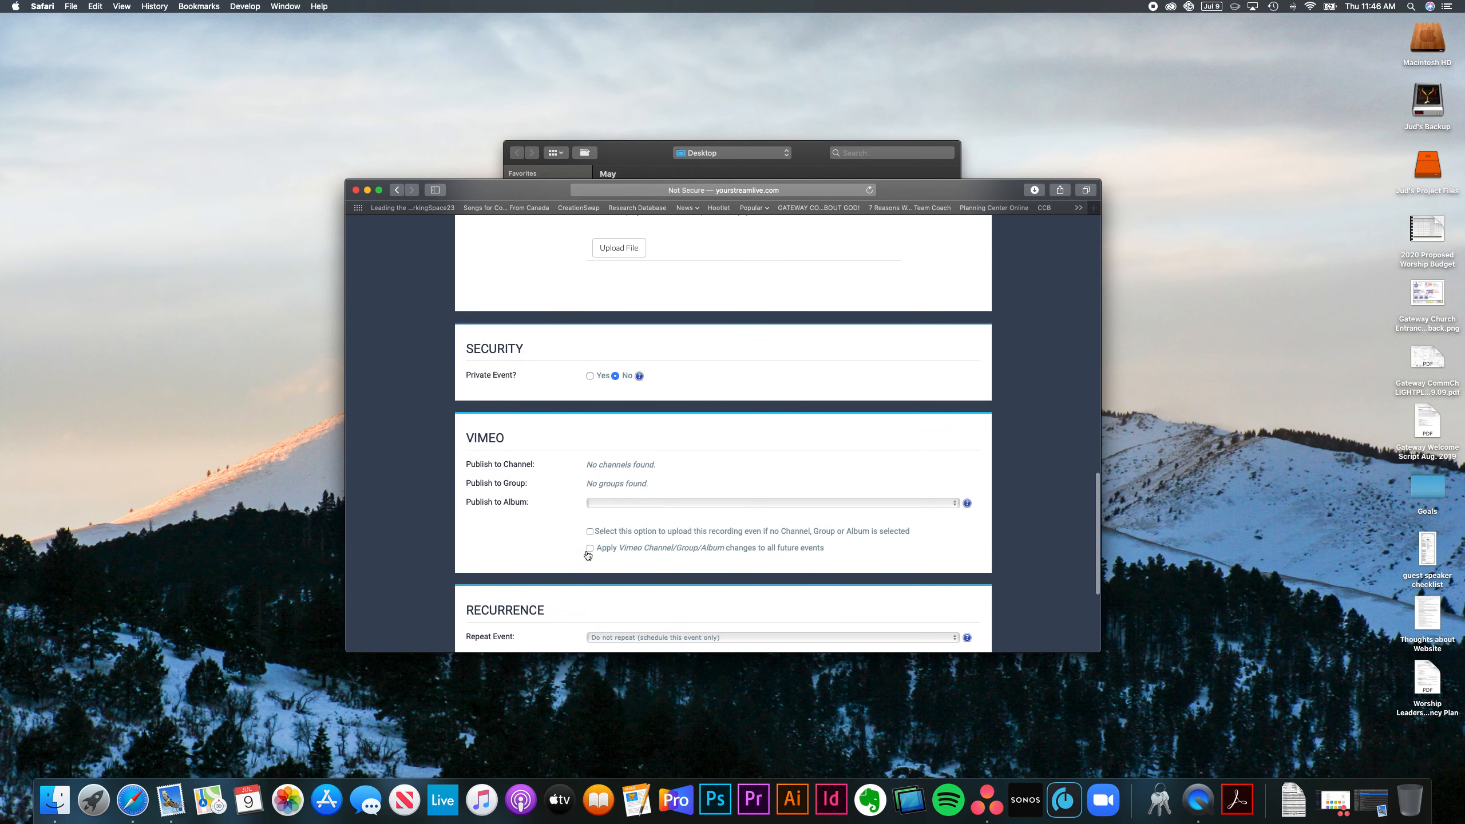
scroll(557, 485, "down", 6)
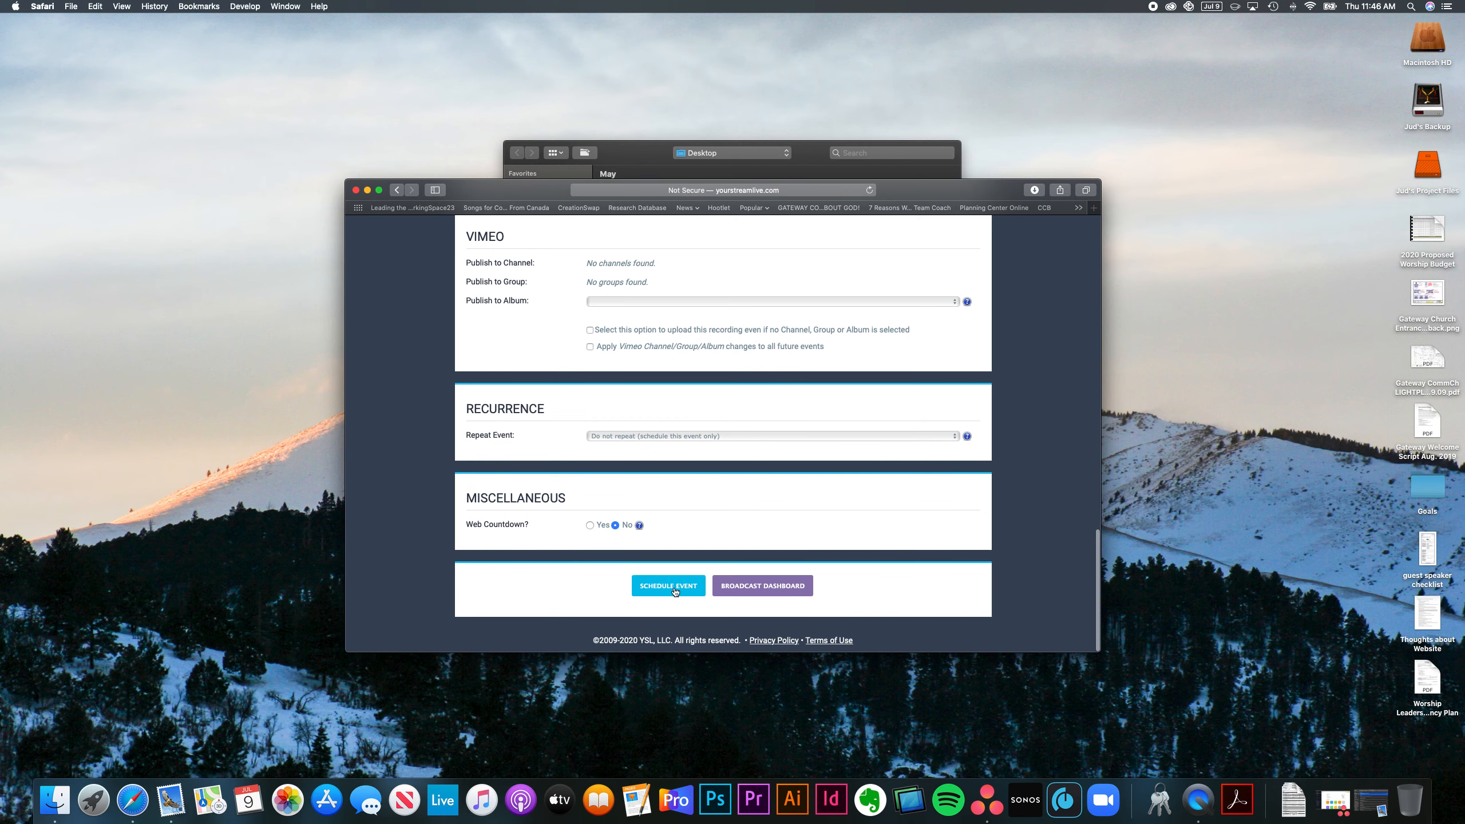
left_click(675, 589)
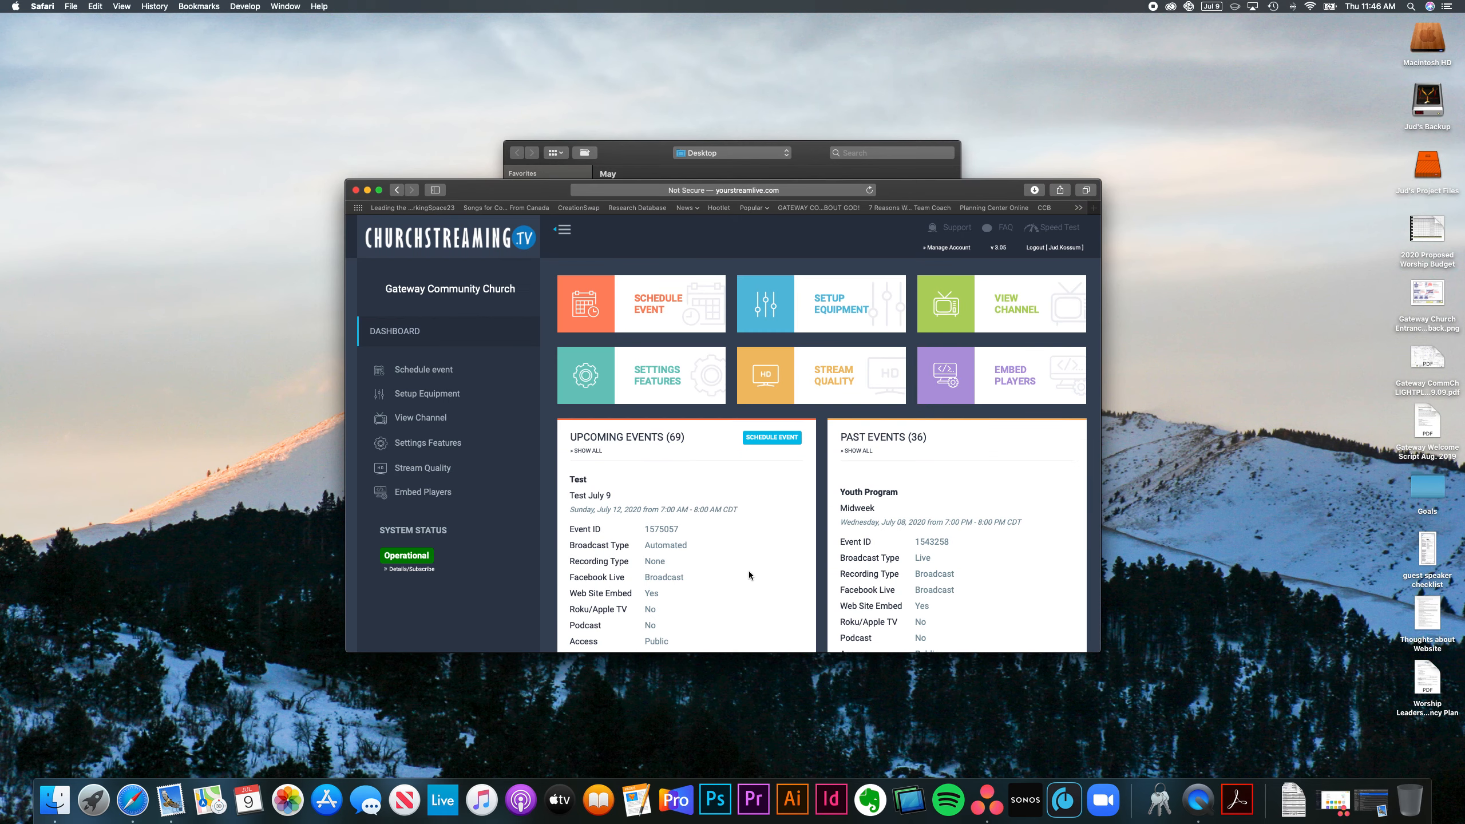
Step: Review Test July 9 under Upcoming Events, scheduled as Automated with a no-video warning
scroll(749, 570, "down", 3)
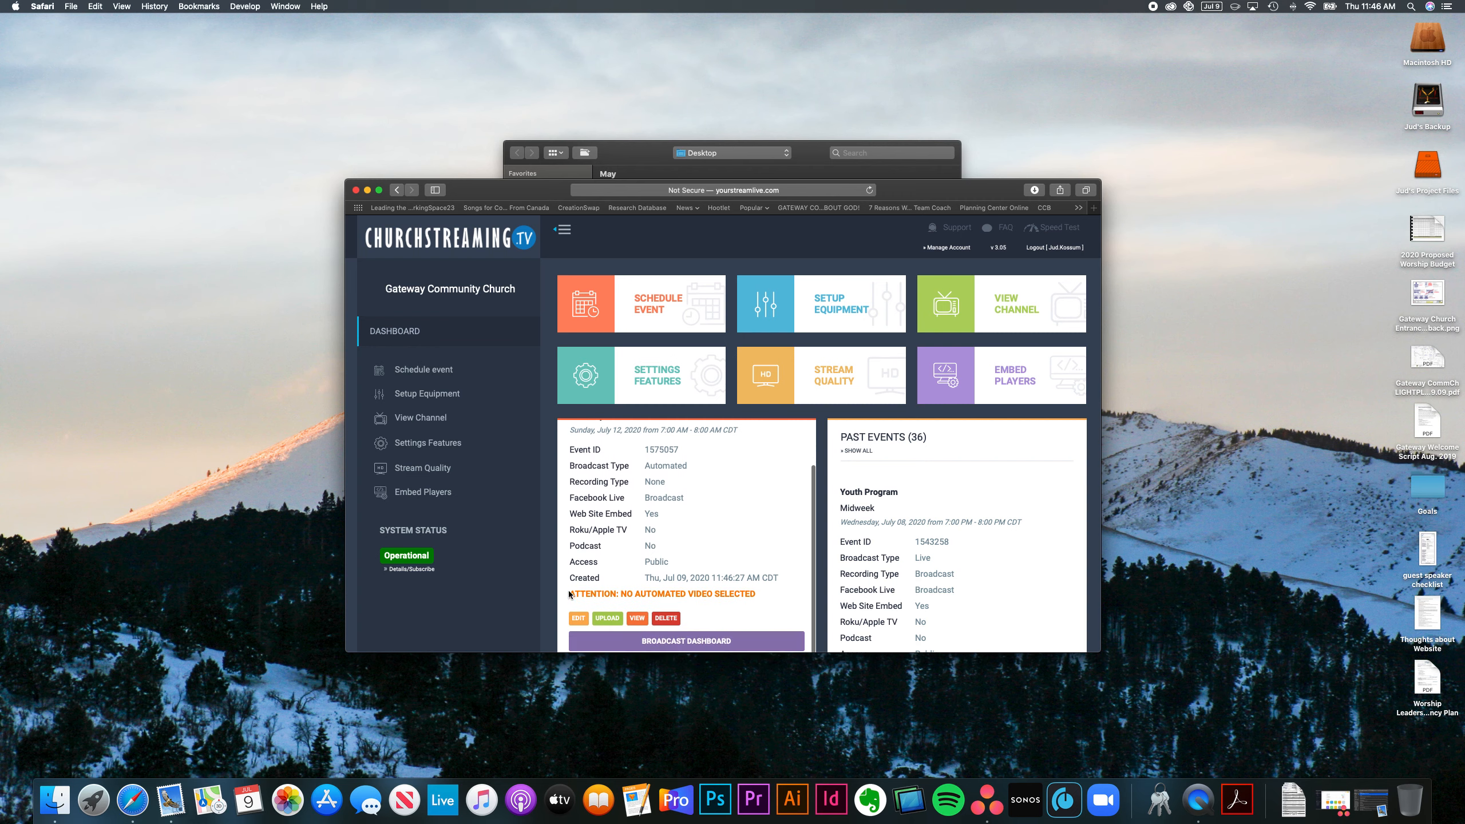
left_click_drag(571, 595, 758, 593)
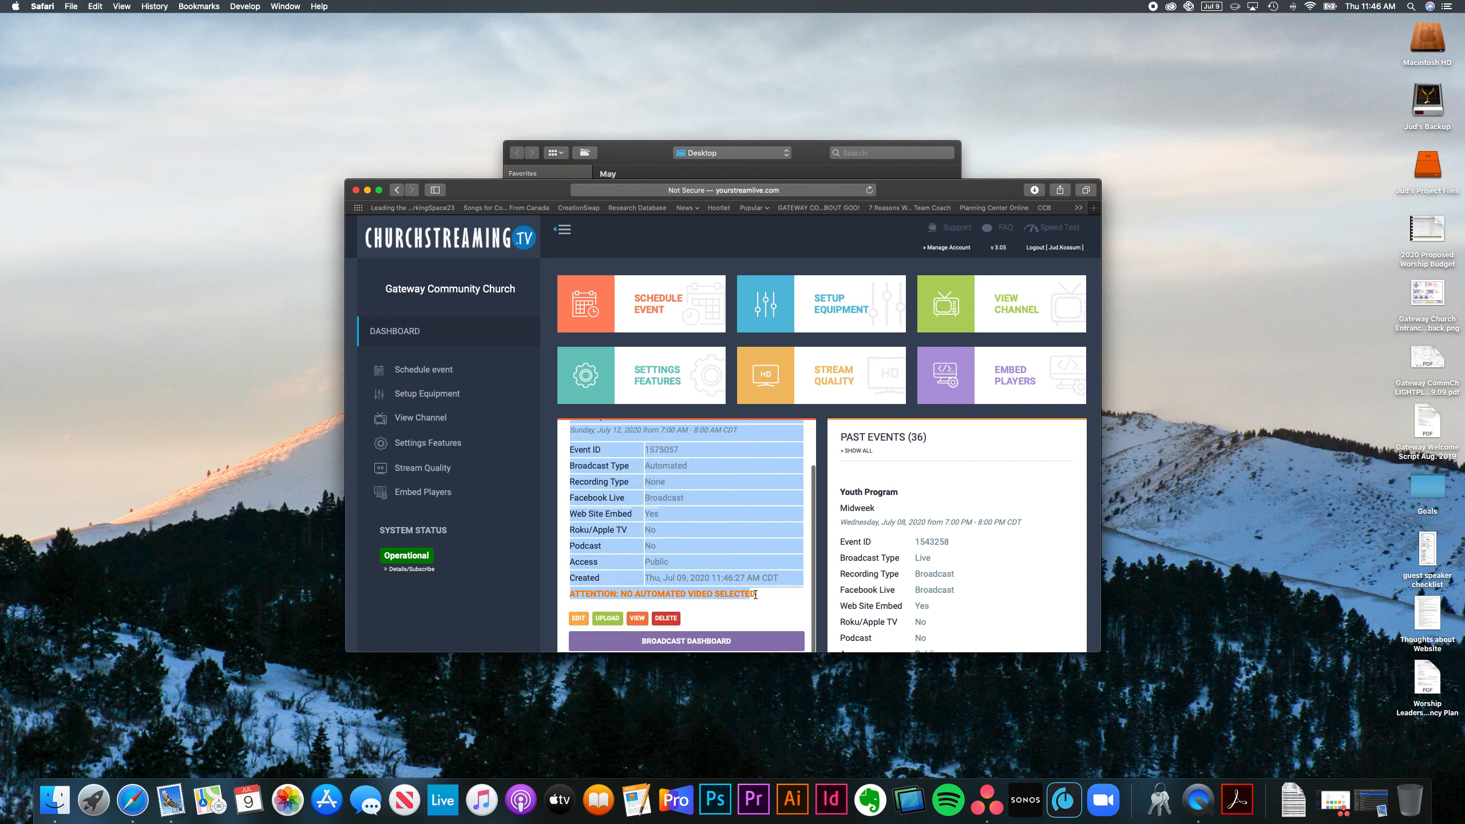
left_click(758, 593)
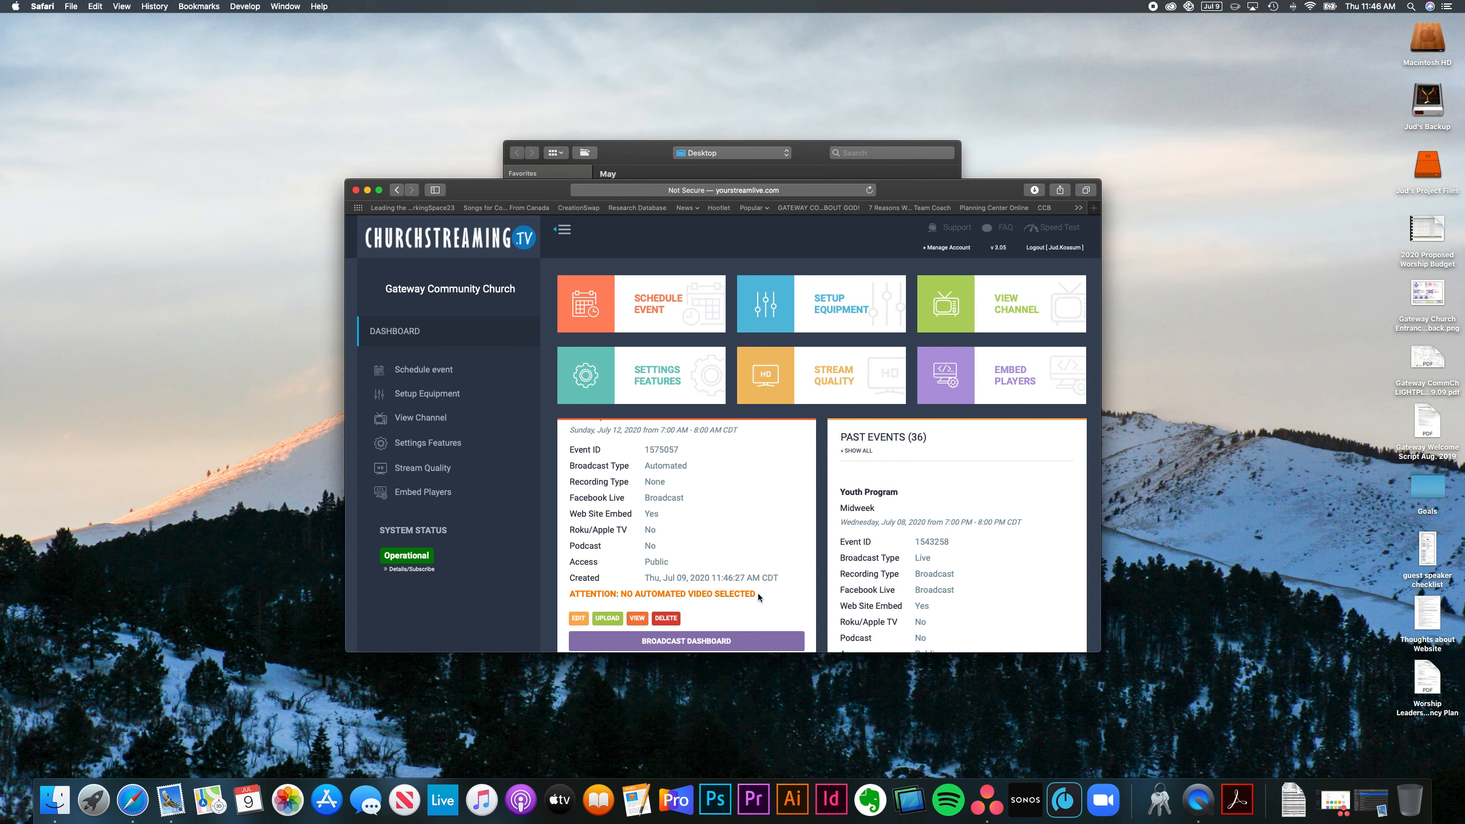
scroll(762, 609, "up", 1)
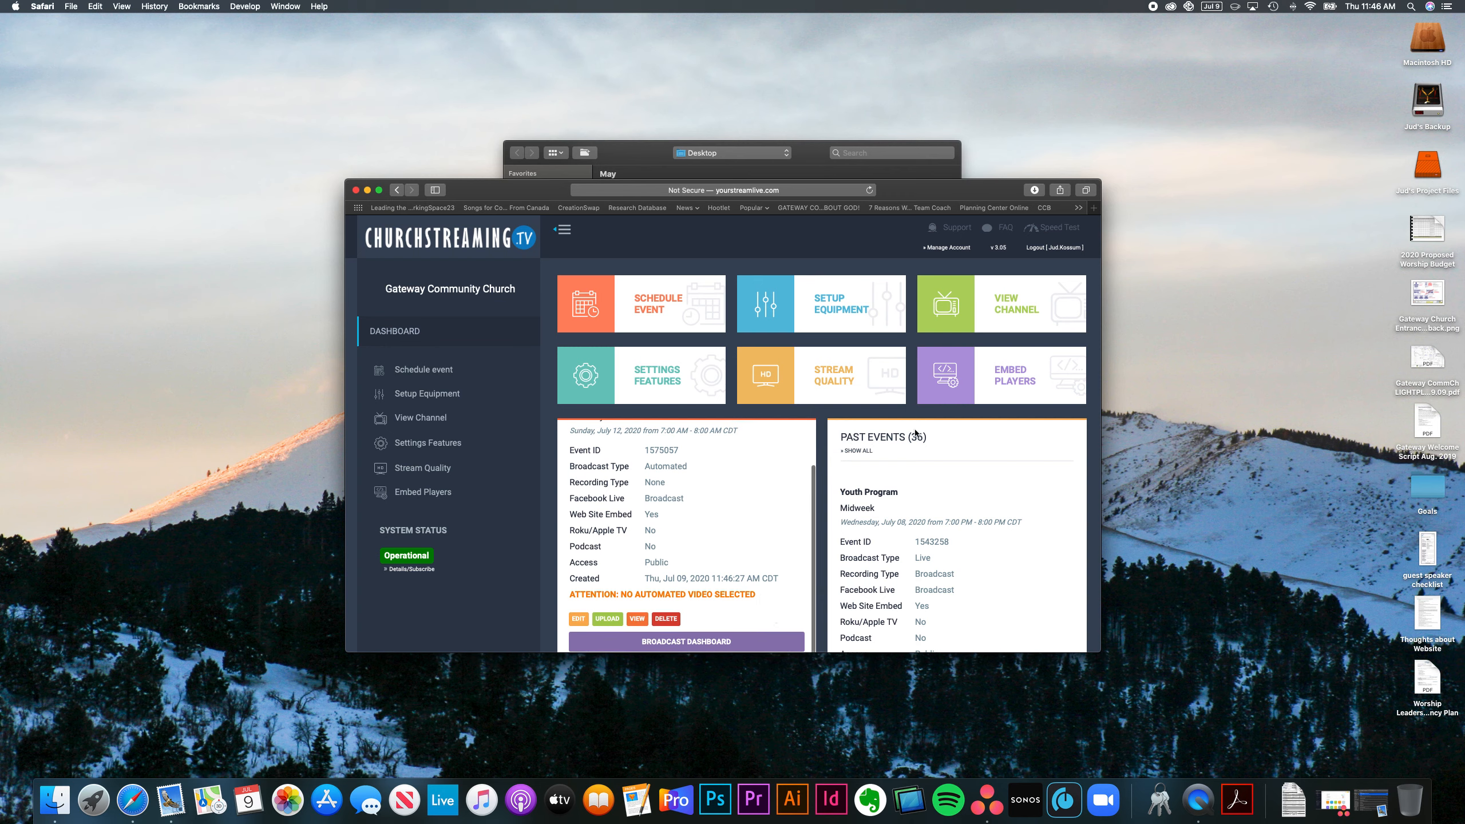